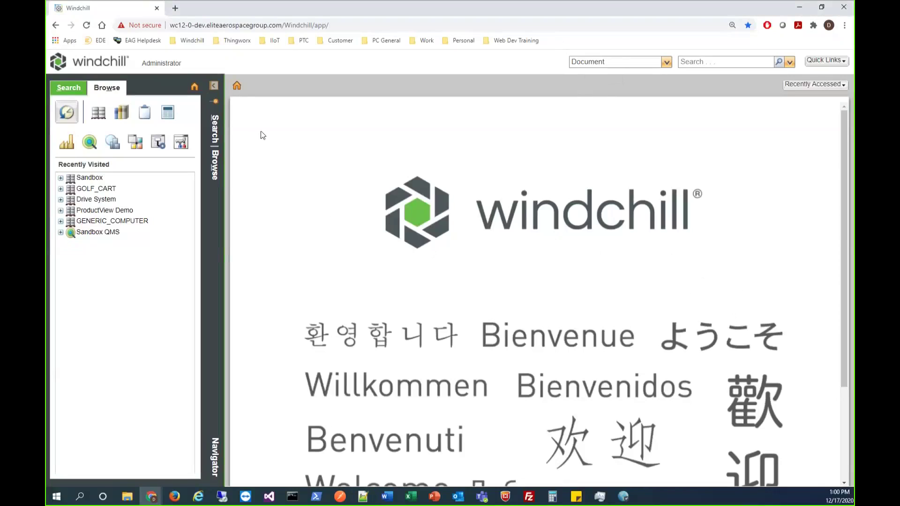
# - Launch Type and Attribute Management from the Site utilities
pyautogui.click(134, 146)
pyautogui.click(93, 237)
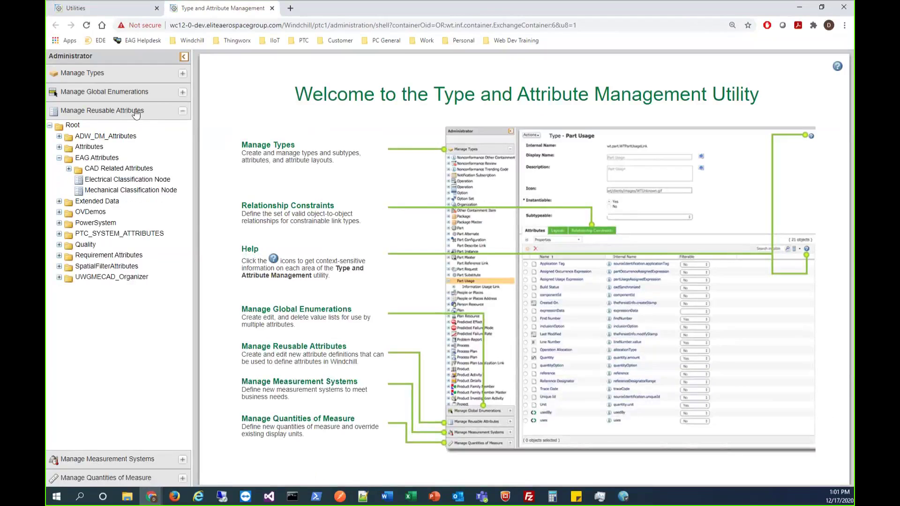
# - Expand Manage Reusable Attributes, select EAG Attributes and bring up its context menu
pyautogui.click(135, 113)
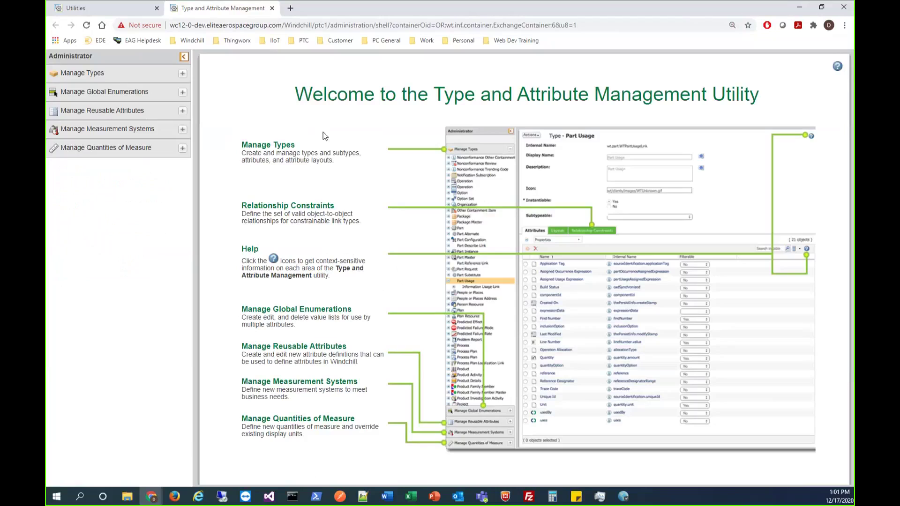
pyautogui.click(127, 115)
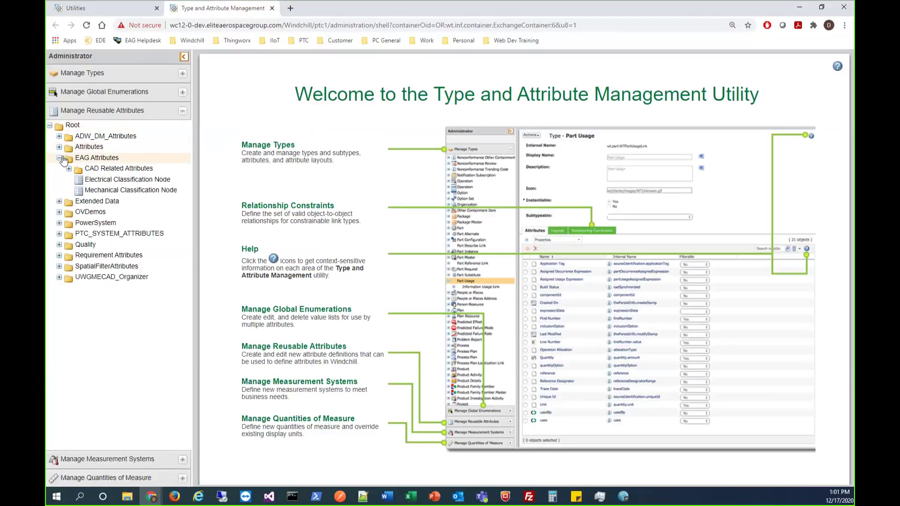
pyautogui.click(93, 159)
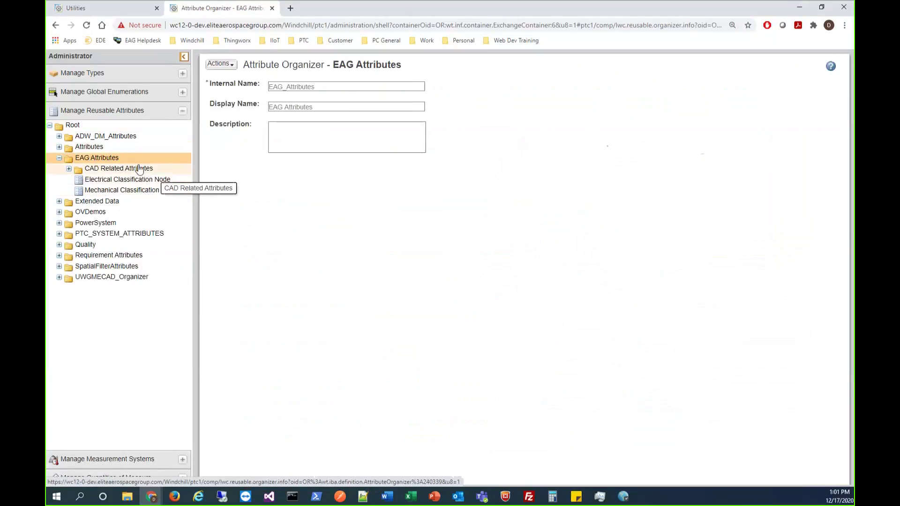
pyautogui.rightClick(124, 162)
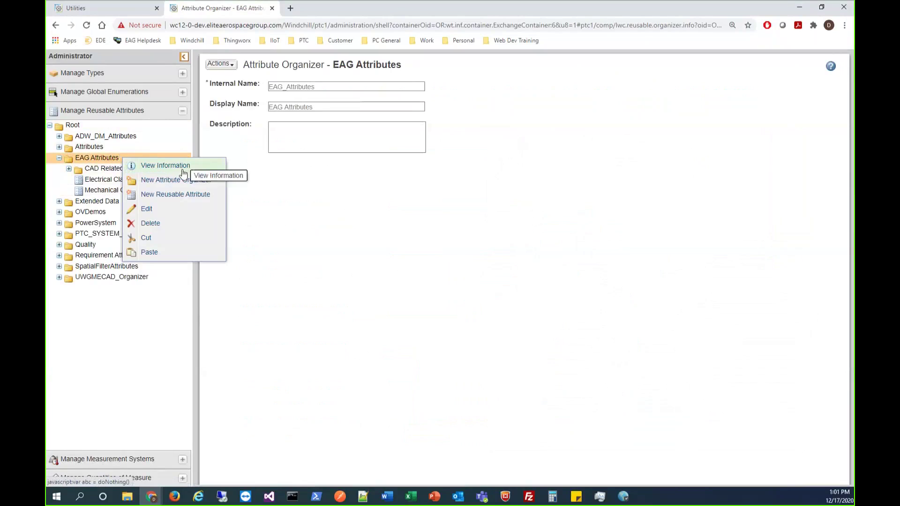
# - Start a new reusable attribute with internal name CustomerName and data type String
pyautogui.click(183, 196)
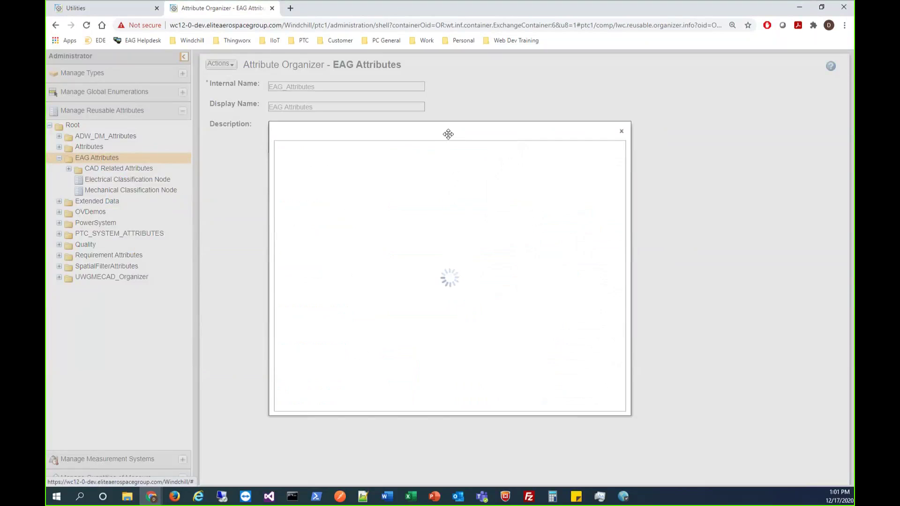
pyautogui.moveTo(436, 187); pyautogui.dragTo(310, 186)
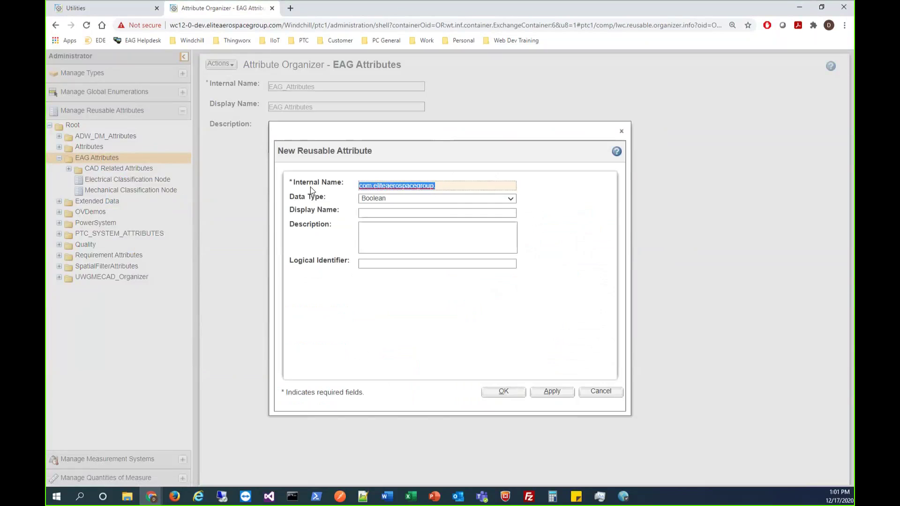
pyautogui.press('BackSpace')
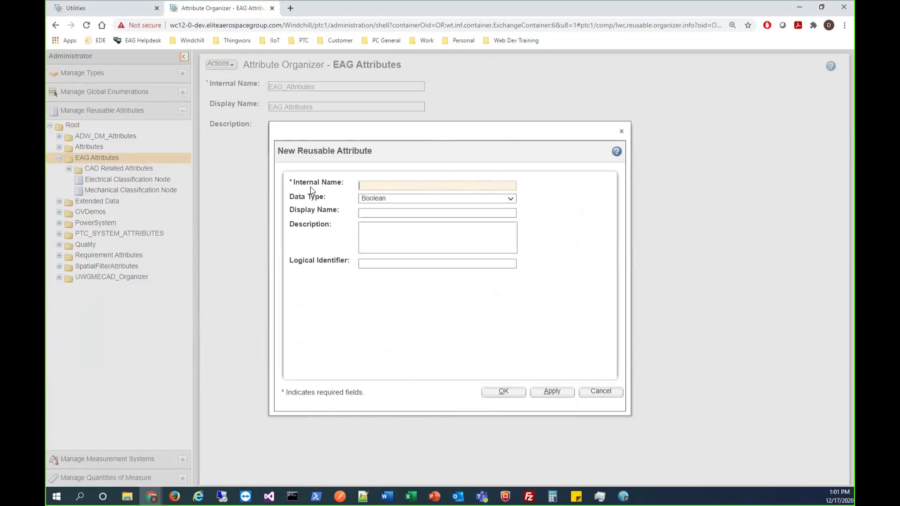
pyautogui.write('CustomerName')
pyautogui.click(398, 198)
pyautogui.click(452, 258)
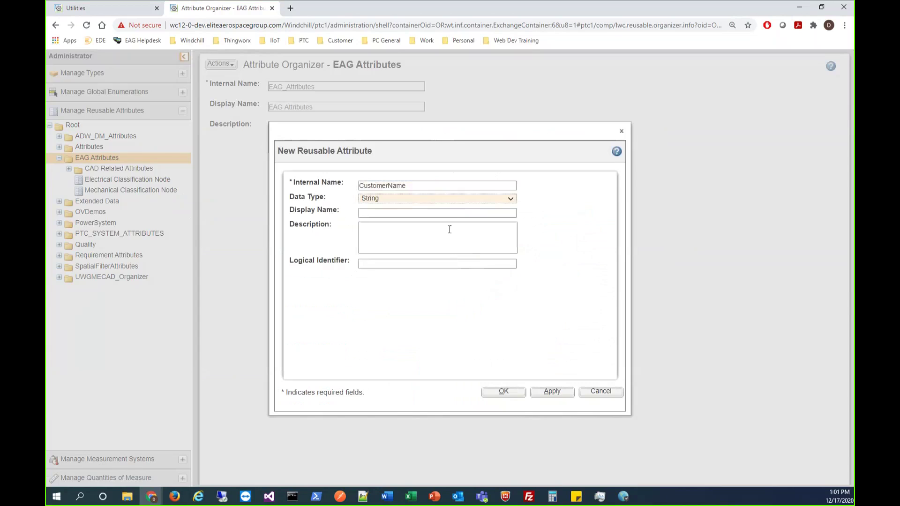
pyautogui.click(538, 218)
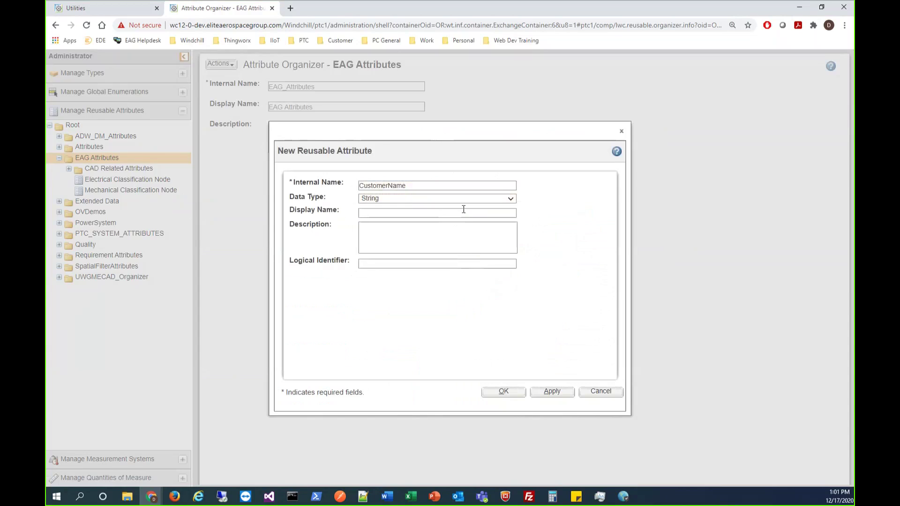
# - Set its display name to Customer Name and save the attribute
pyautogui.doubleClick(377, 188)
pyautogui.moveTo(377, 188); pyautogui.dragTo(389, 214)
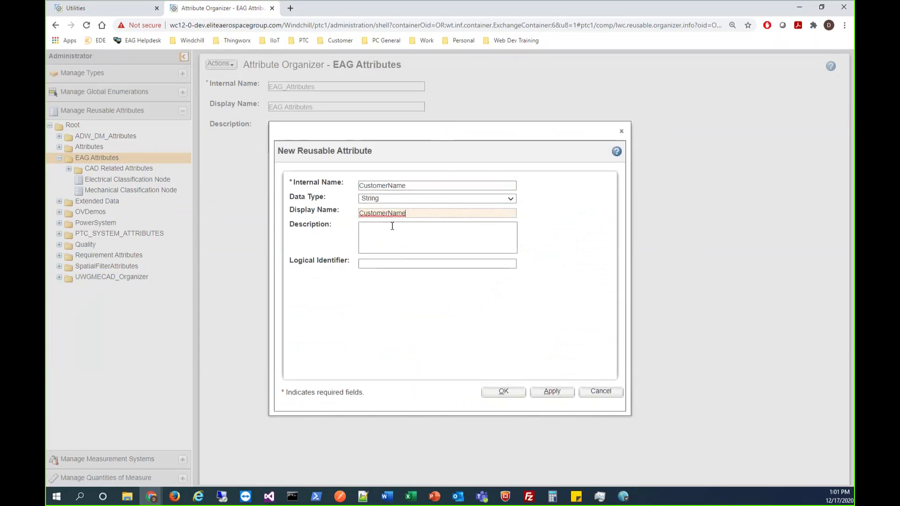
pyautogui.press('Tab')
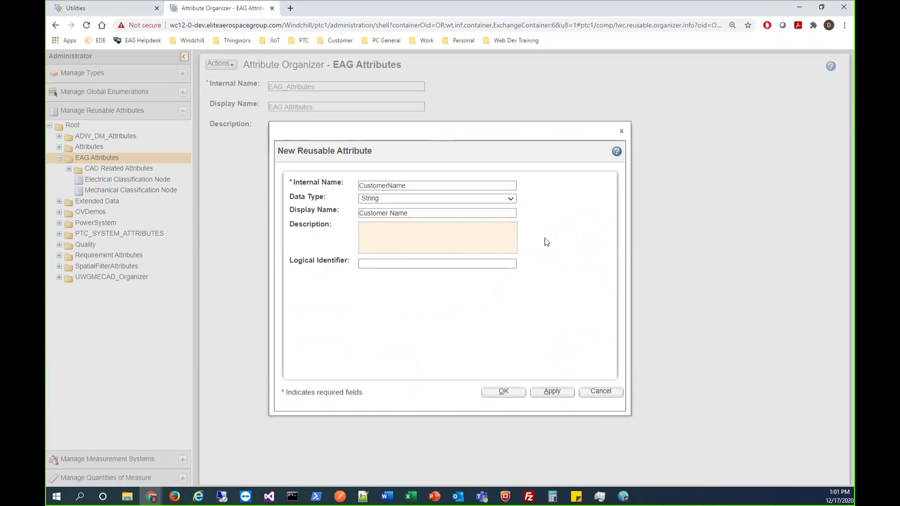
pyautogui.click(545, 238)
pyautogui.click(502, 392)
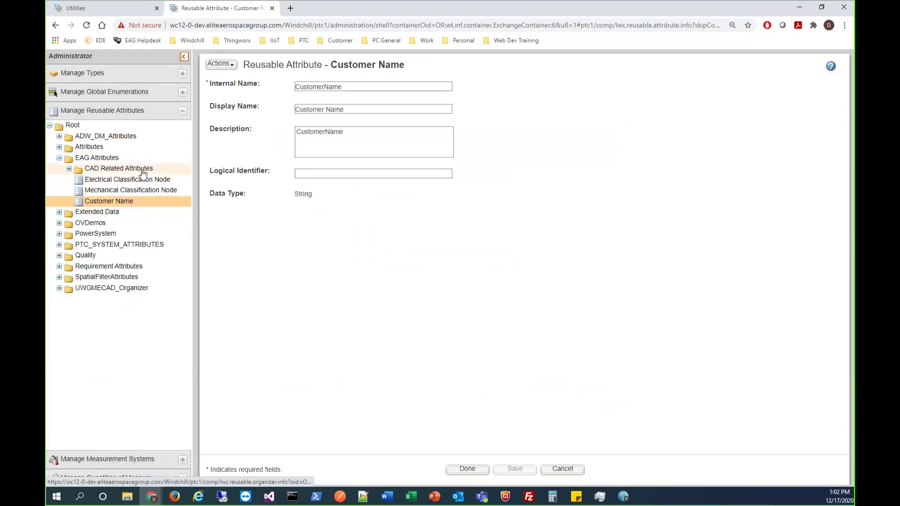
# - Expand Manage Types and open Customer Document under Document
pyautogui.click(121, 113)
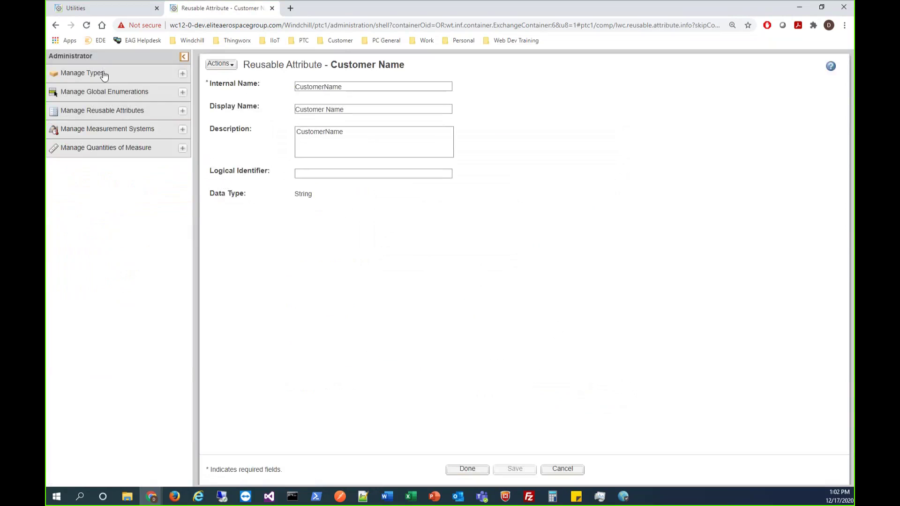
pyautogui.click(104, 75)
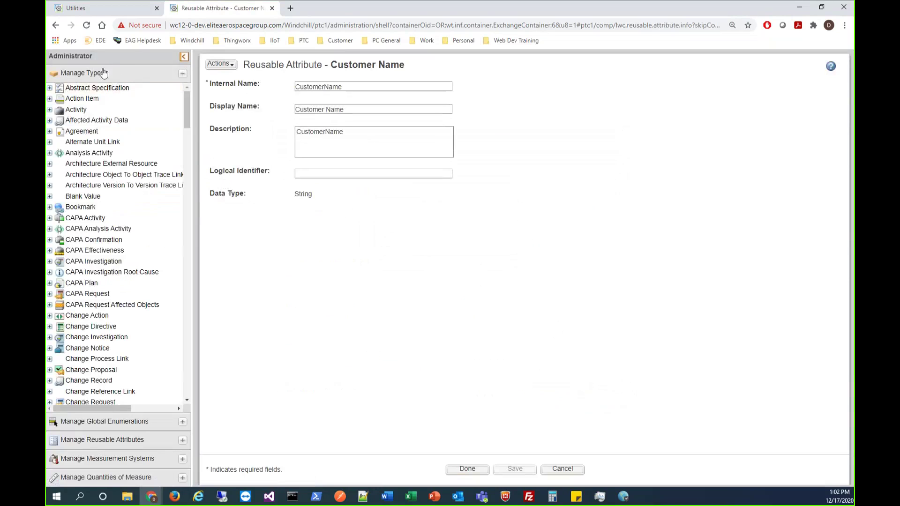
pyautogui.scroll(-6, 117, 270)
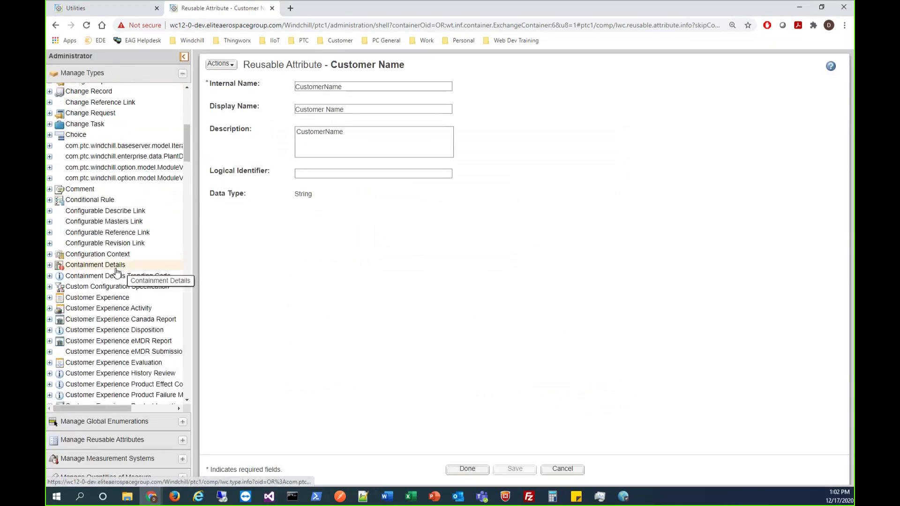
pyautogui.scroll(-10, 116, 272)
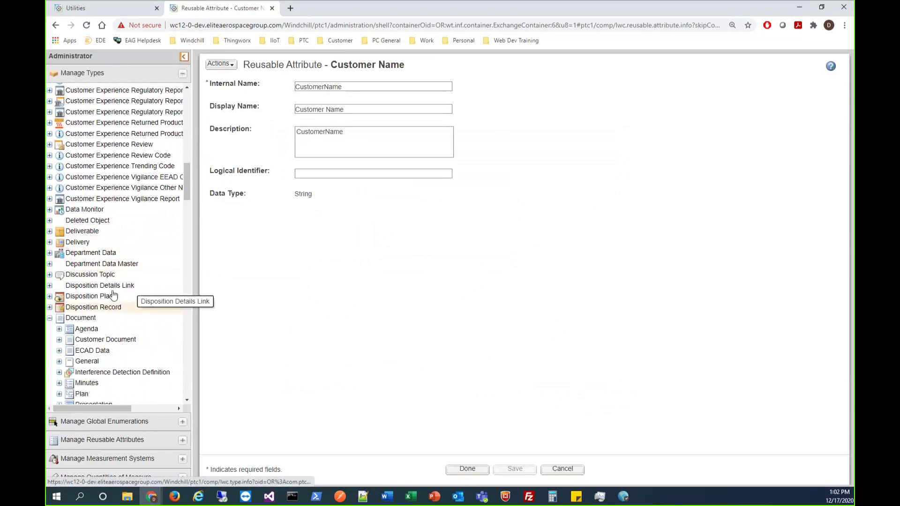
pyautogui.scroll(-3, 115, 281)
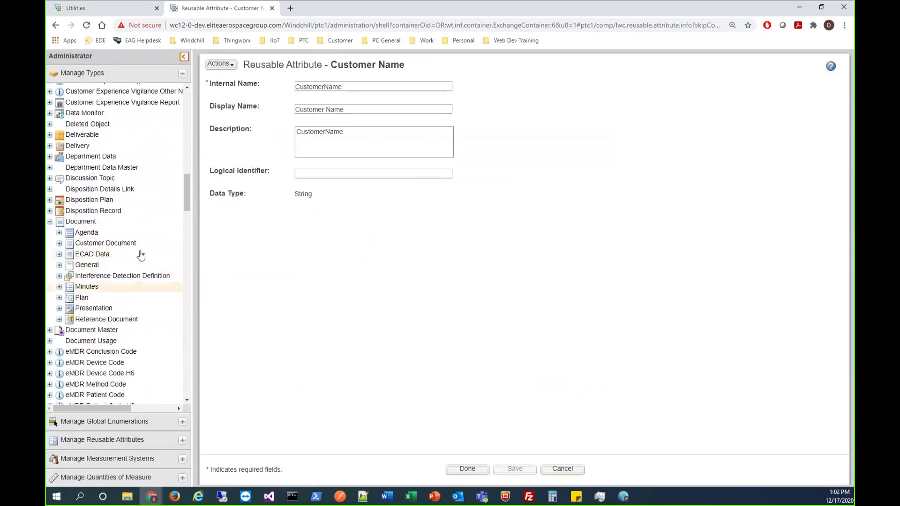
pyautogui.click(110, 243)
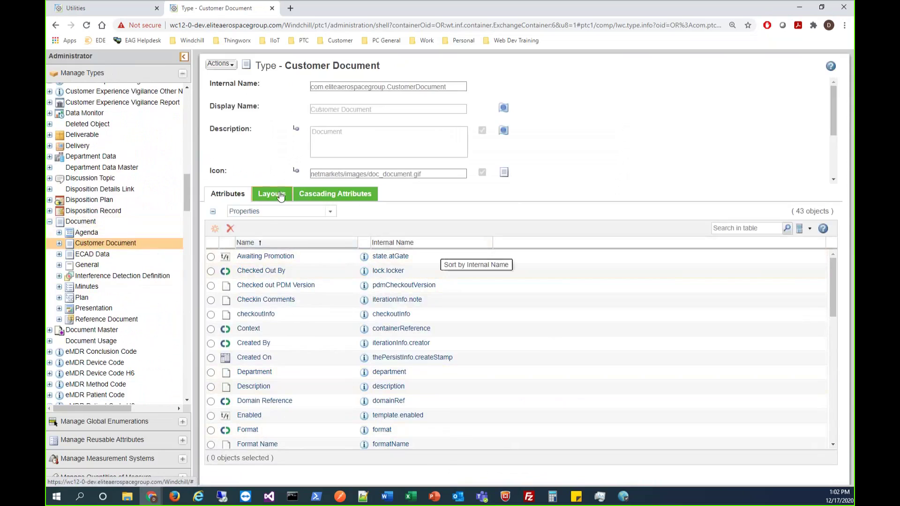
# - Edit Customer Document and start a new global attribute with internal name CustomerName
pyautogui.click(219, 63)
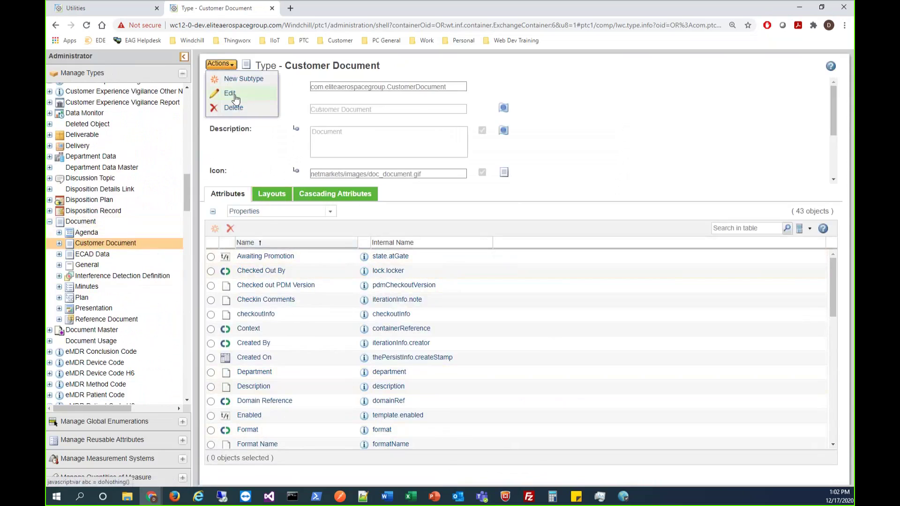
pyautogui.click(235, 96)
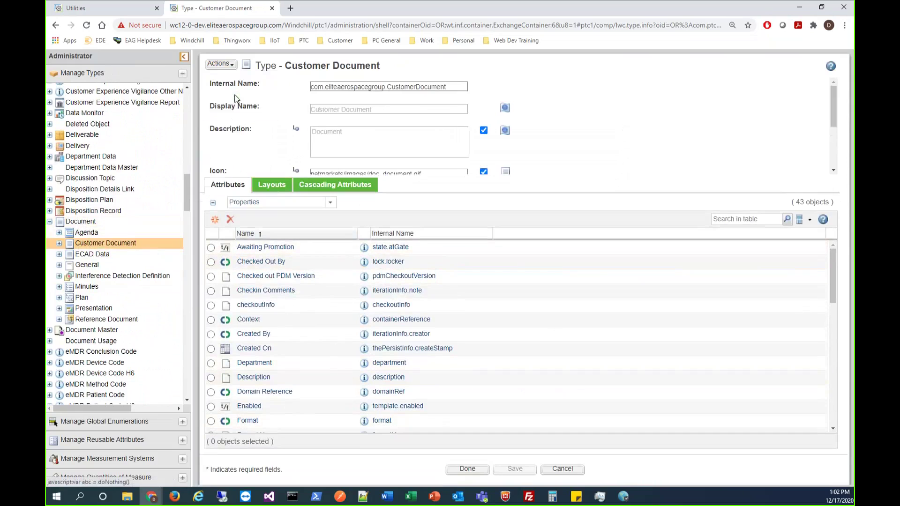
pyautogui.click(215, 220)
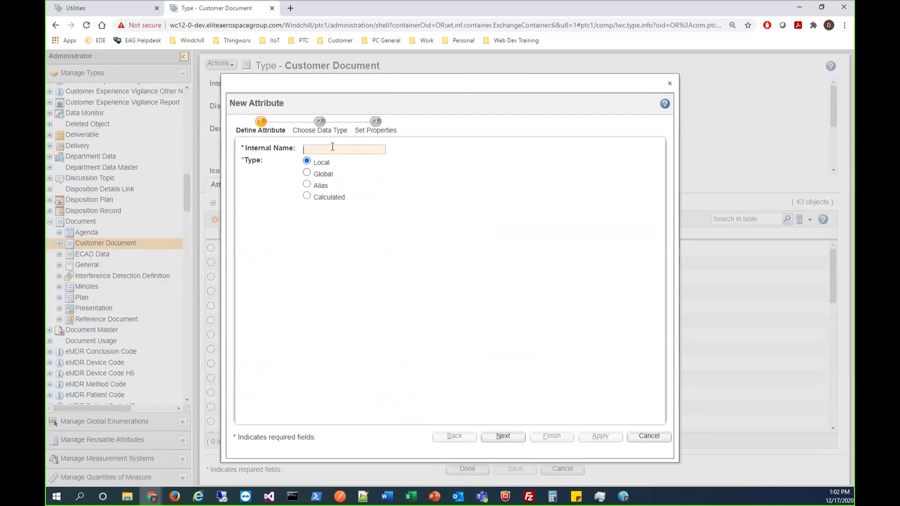
pyautogui.write('CustomerName')
pyautogui.click(428, 179)
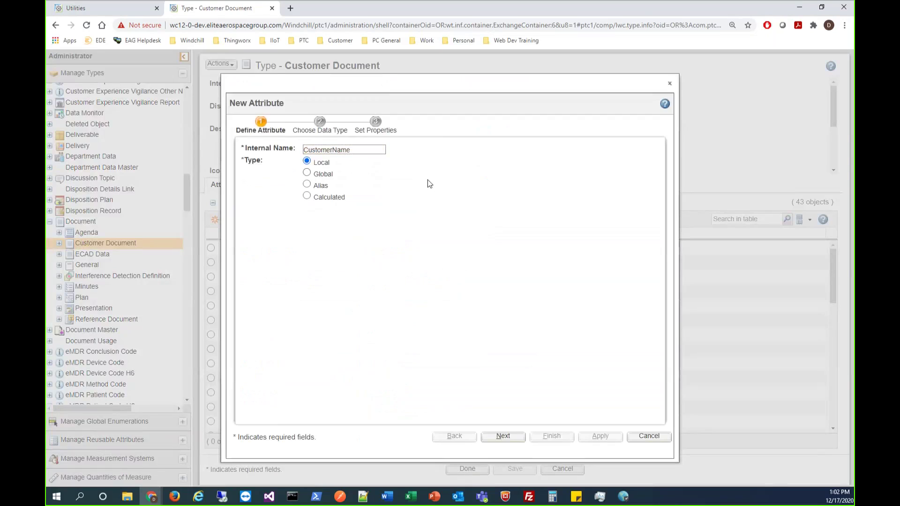
pyautogui.click(307, 174)
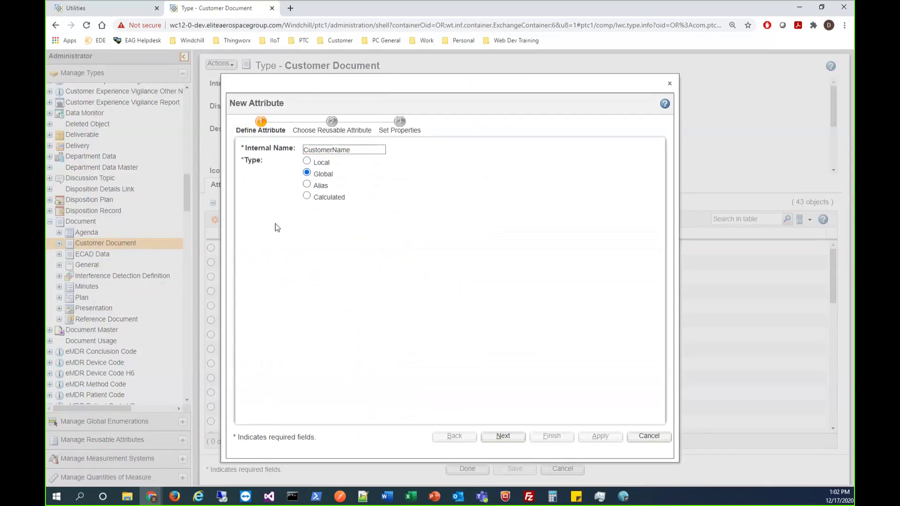
pyautogui.click(495, 438)
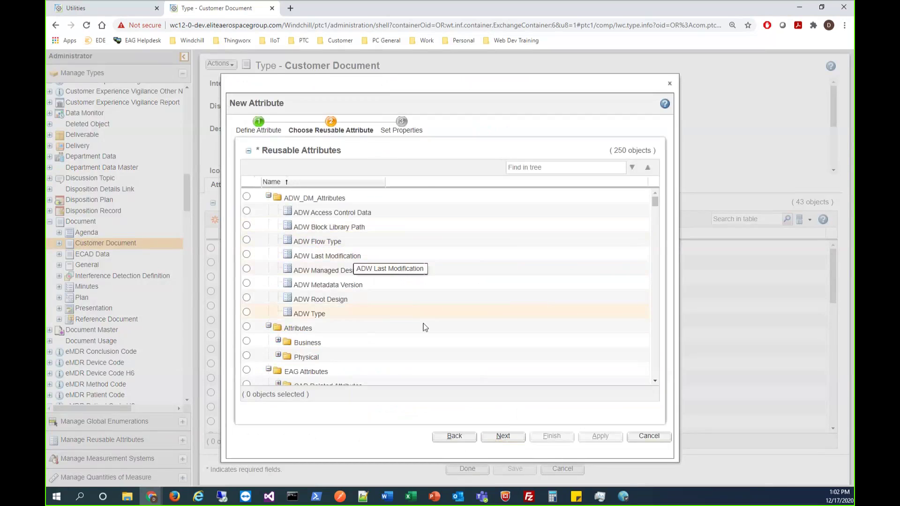
# - Base it on reusable Customer Name, with display name Customer Name and Drop Down list style
pyautogui.scroll(-4, 392, 332)
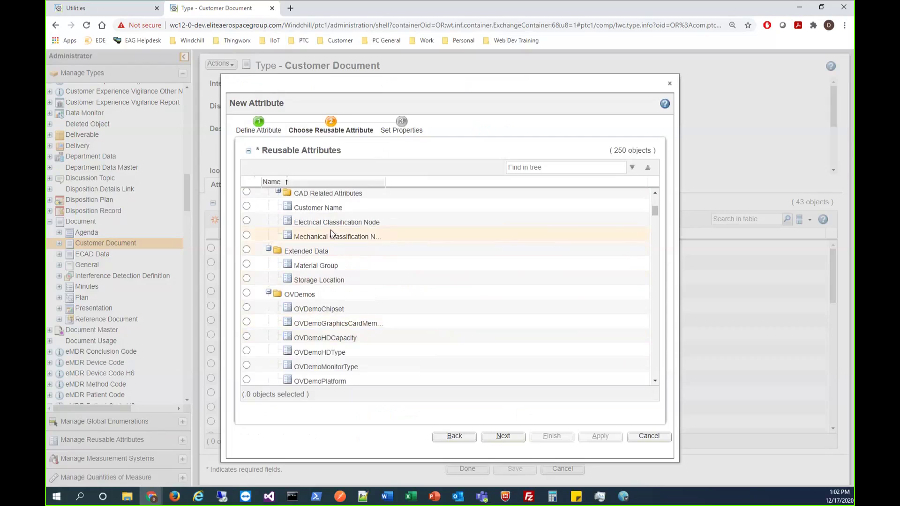
pyautogui.scroll(1, 329, 237)
pyautogui.click(247, 255)
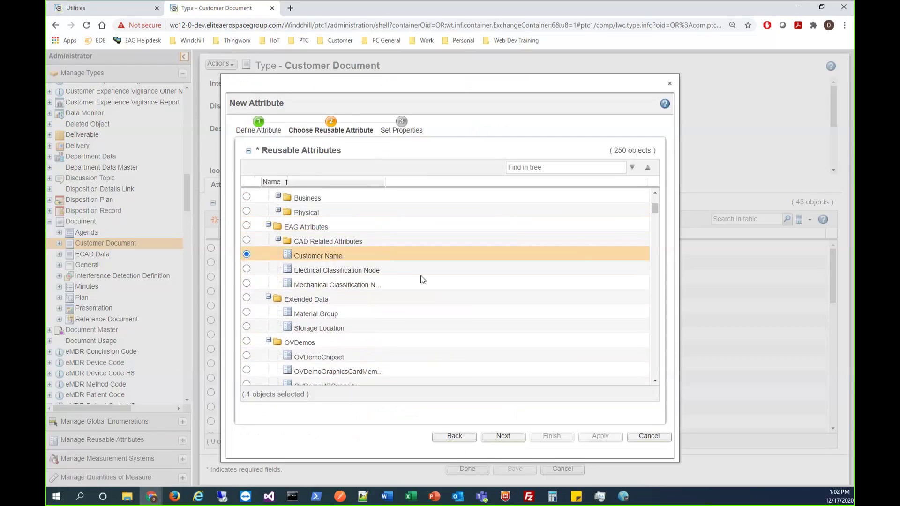
pyautogui.click(502, 436)
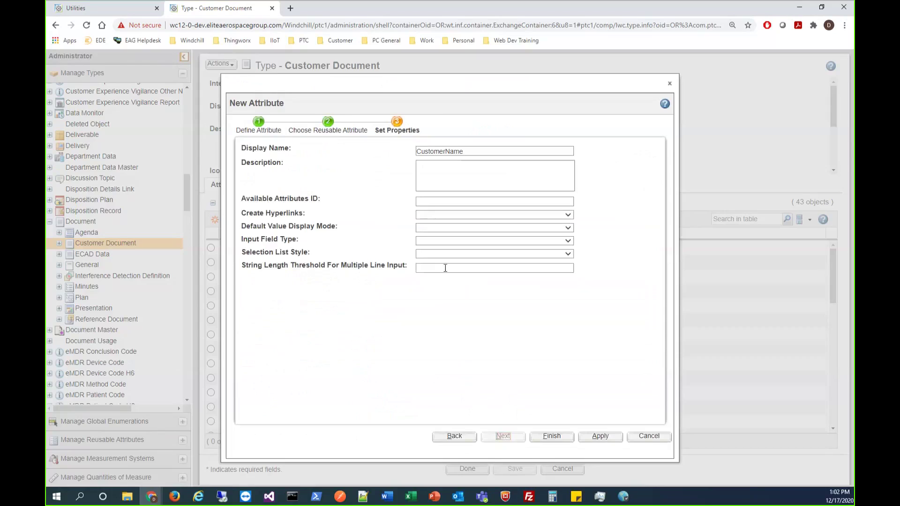
pyautogui.click(446, 151)
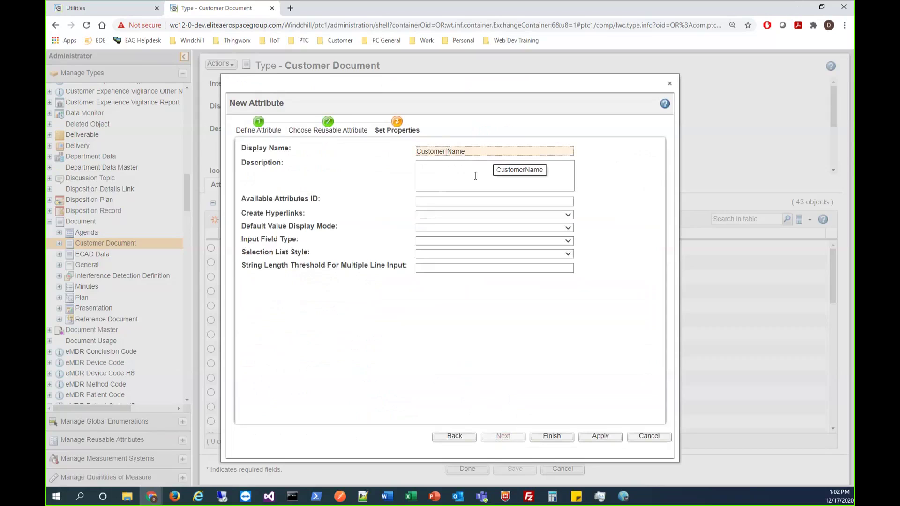
pyautogui.click(477, 177)
pyautogui.click(619, 206)
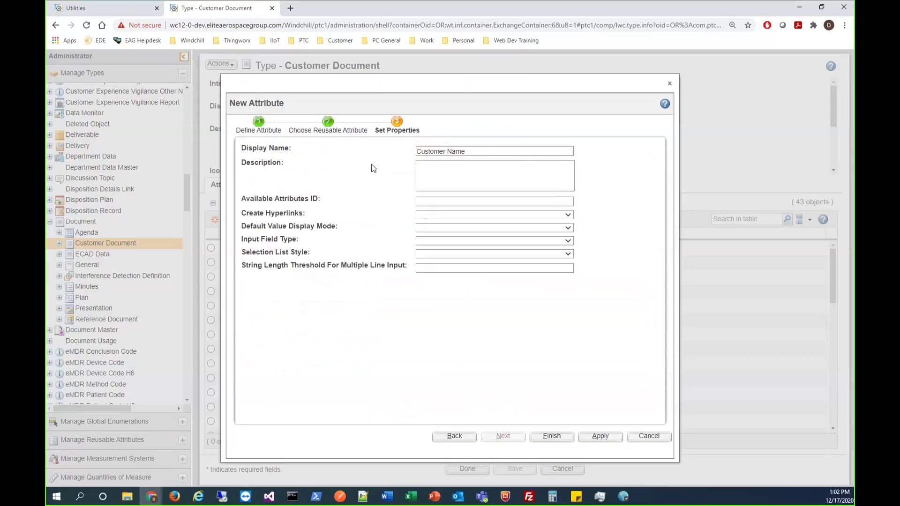
pyautogui.click(510, 254)
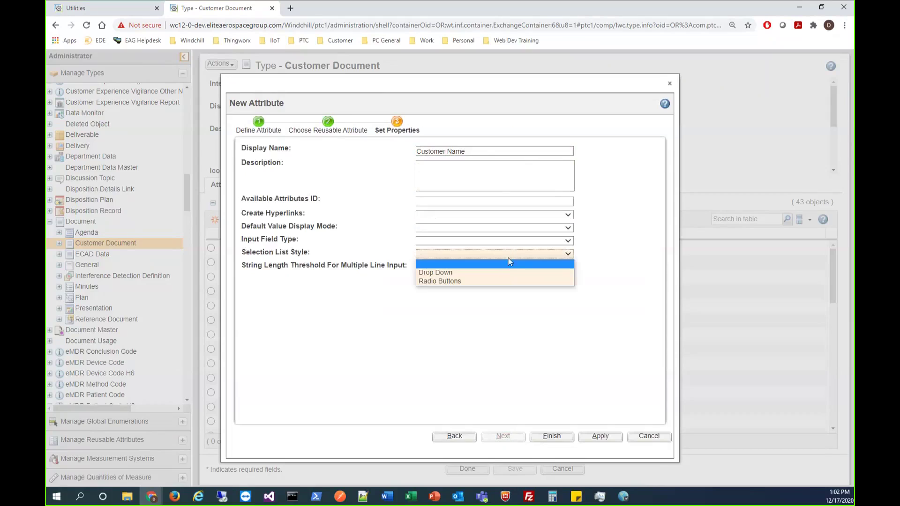
pyautogui.click(503, 272)
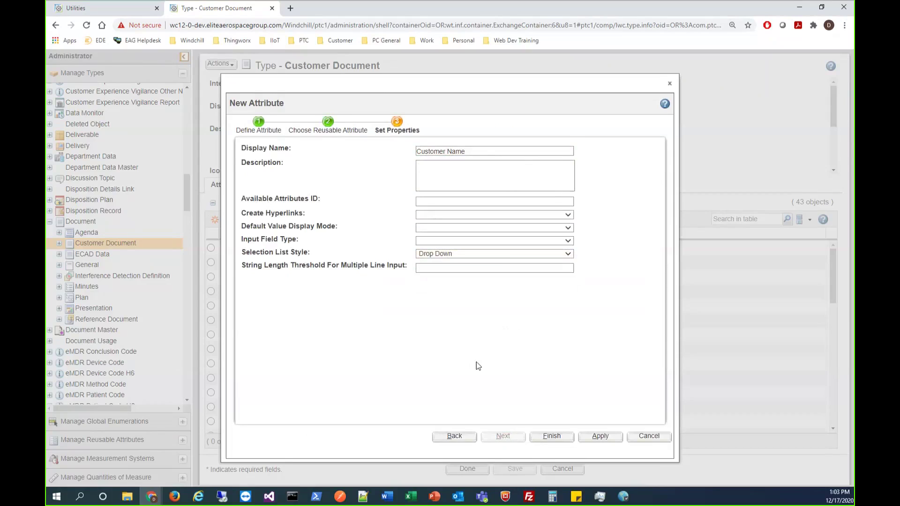
# - Finish the Customer Name attribute, close type editing, and expand Manage Global Enumerations
pyautogui.click(551, 437)
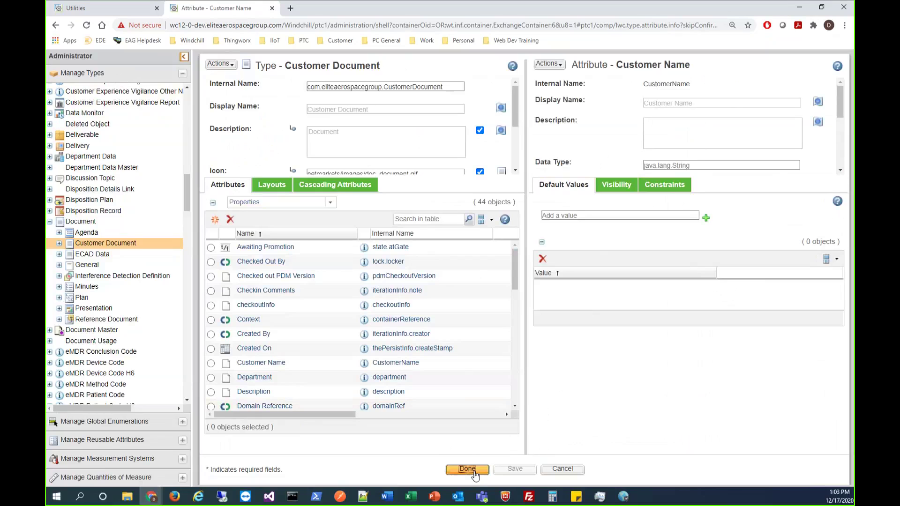
pyautogui.click(473, 472)
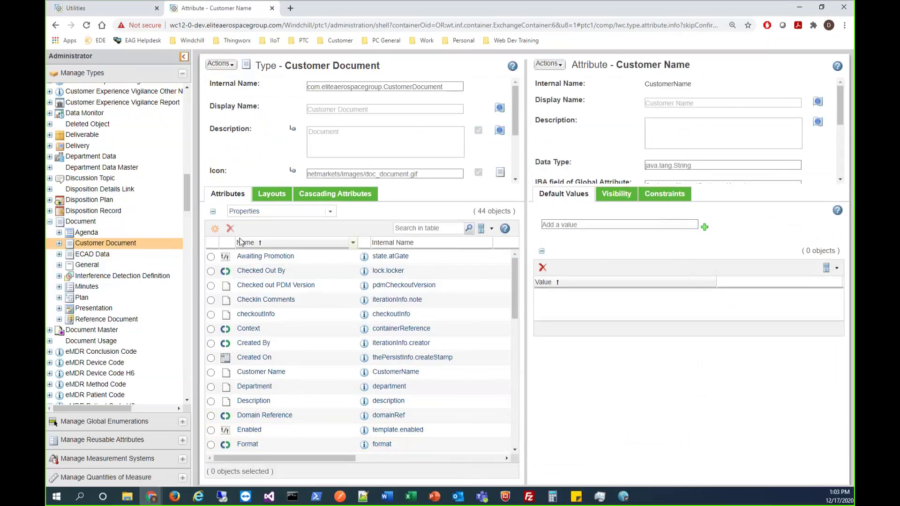
pyautogui.click(103, 74)
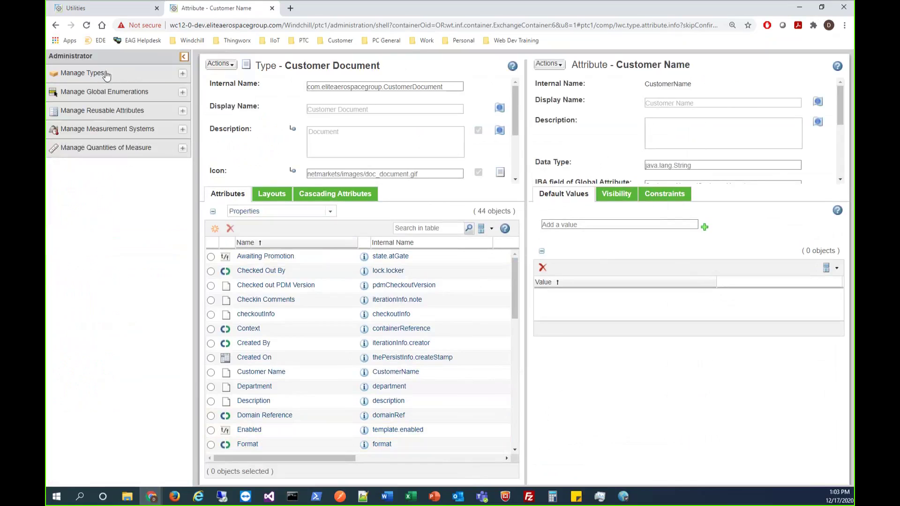
pyautogui.click(151, 95)
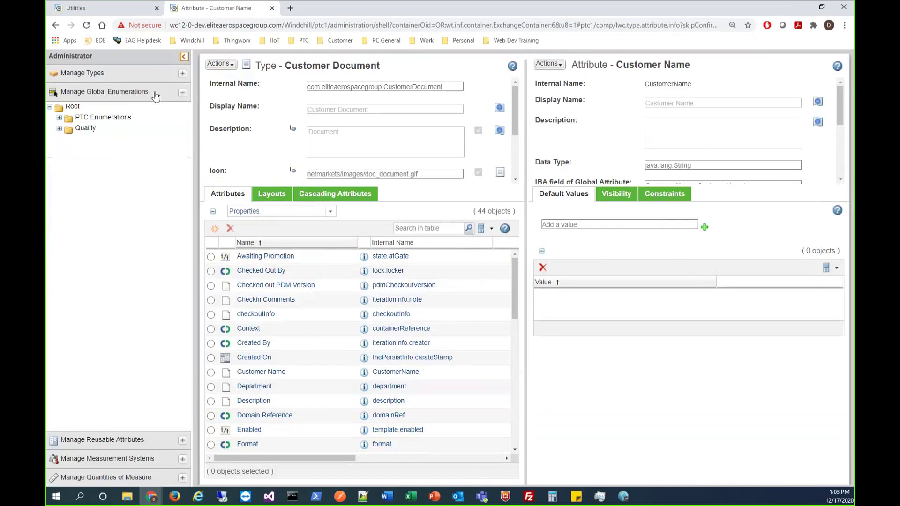
# - Create an enumeration organizer EAGEnumerations, display name EAG Enumerations, under Root
pyautogui.rightClick(85, 109)
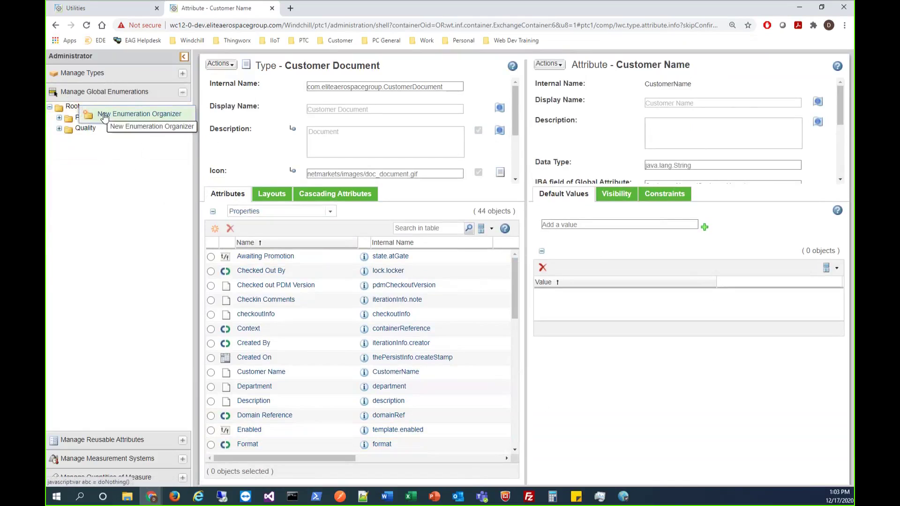
pyautogui.click(130, 114)
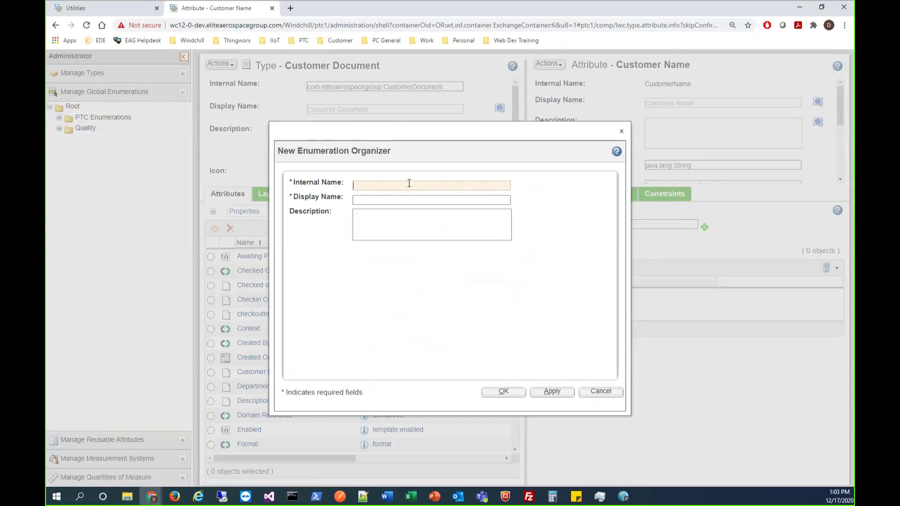
pyautogui.write('EAGEnumertaio')
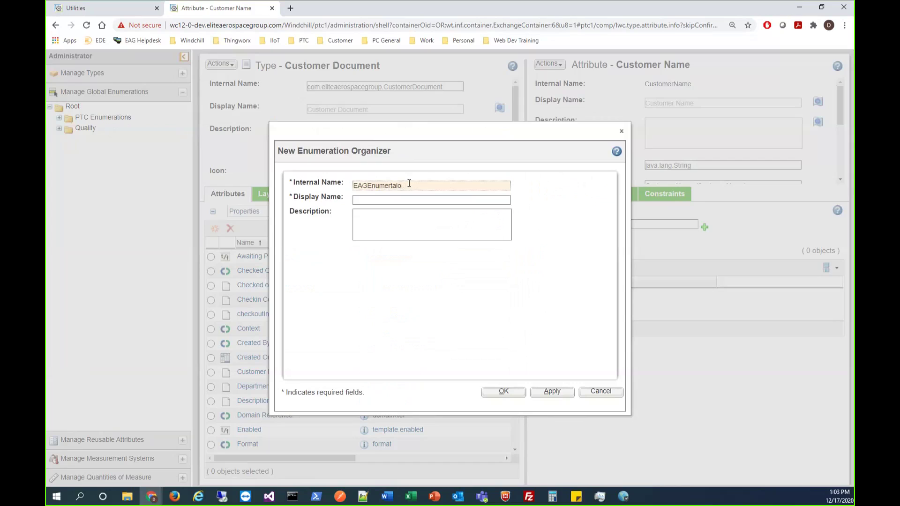
pyautogui.press('BackSpace')
pyautogui.press('BackSpace')
pyautogui.hotkey('ctrl', 'a')
pyautogui.hotkey('ctrl', 'c')
pyautogui.click(366, 200)
pyautogui.hotkey('ctrl', 'v')
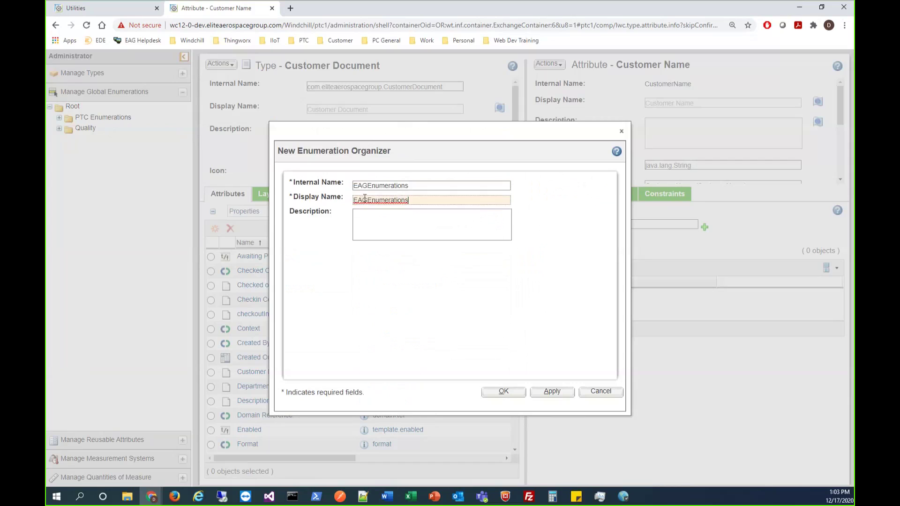
pyautogui.click(368, 200)
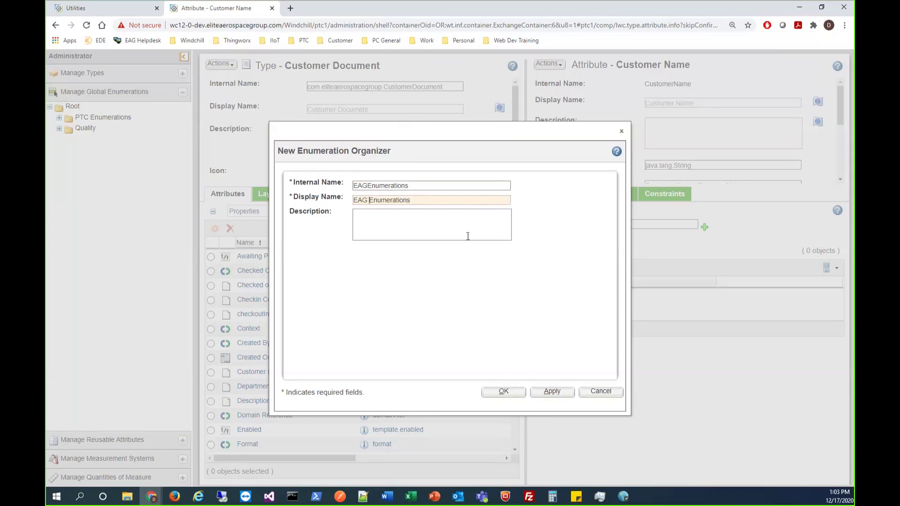
pyautogui.click(514, 396)
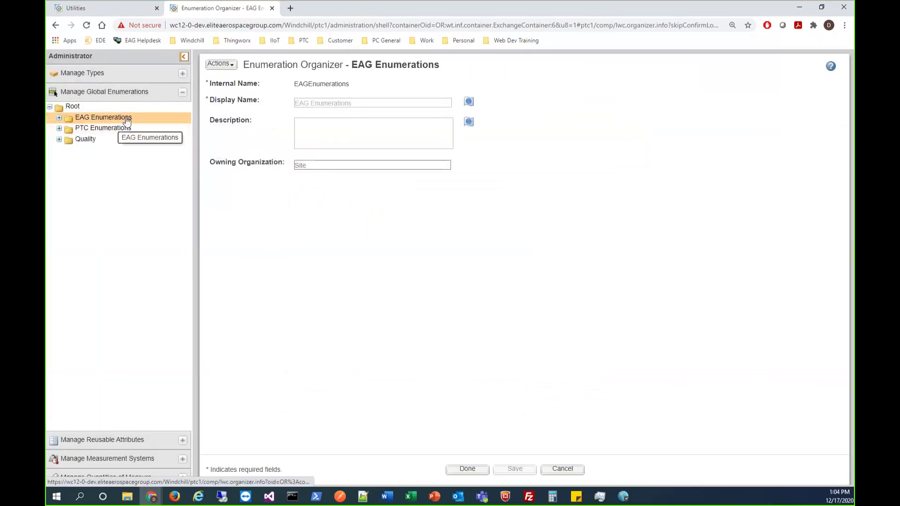
pyautogui.click(219, 64)
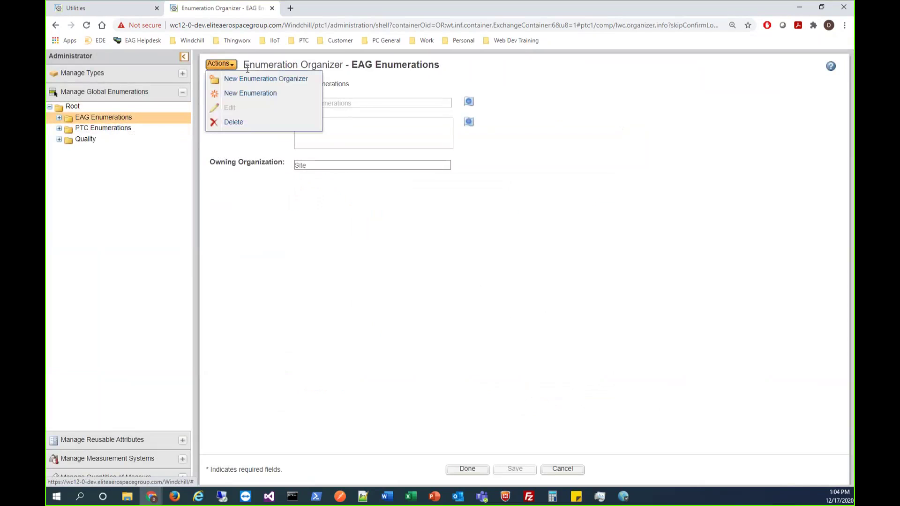
# - Add enumeration CustomerList with display name Customer List to EAG Enumerations
pyautogui.click(247, 95)
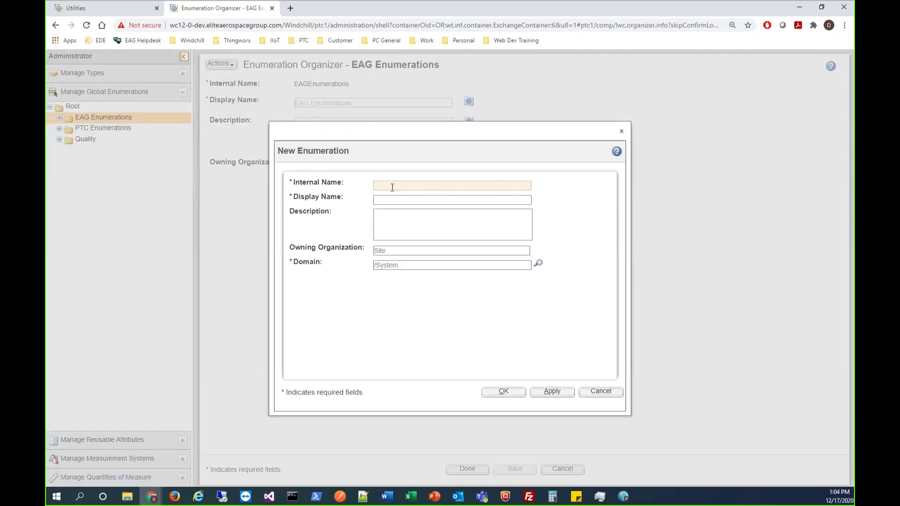
pyautogui.write('CustomerList')
pyautogui.doubleClick(392, 186)
pyautogui.hotkey('ctrl', 'c')
pyautogui.click(395, 198)
pyautogui.hotkey('ctrl', 'v')
pyautogui.click(404, 200)
pyautogui.click(584, 231)
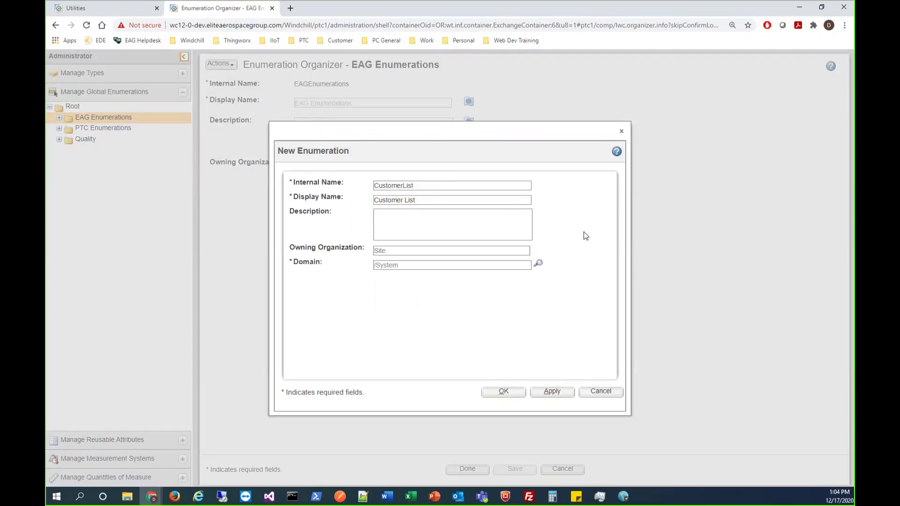
pyautogui.click(510, 393)
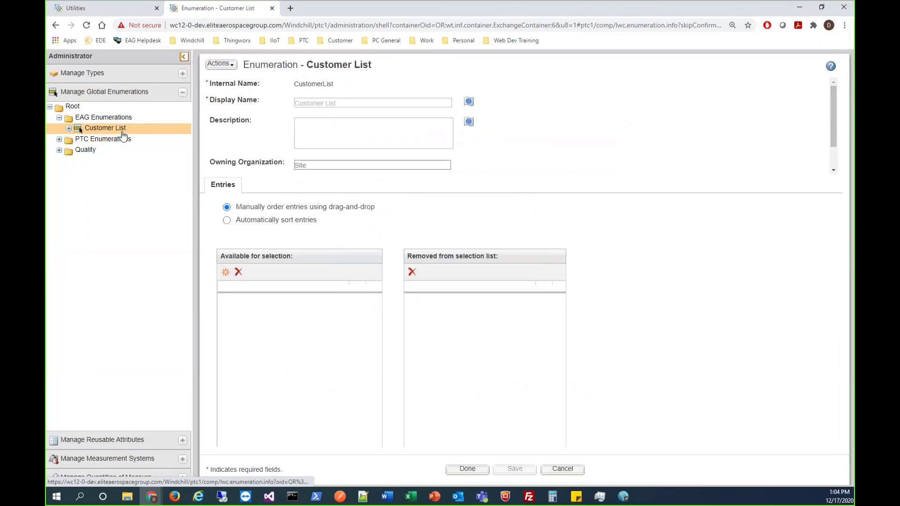
# - Add entry EliteMetalManufacturing with display name Elite Metal Manufacturing and apply it
pyautogui.click(226, 272)
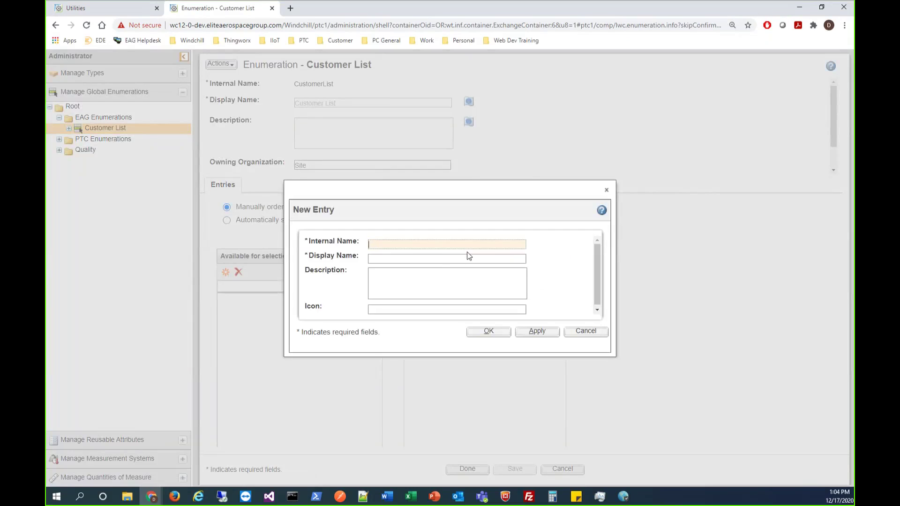
pyautogui.write('EliteAerospaceGroup')
pyautogui.moveTo(382, 244); pyautogui.dragTo(445, 230)
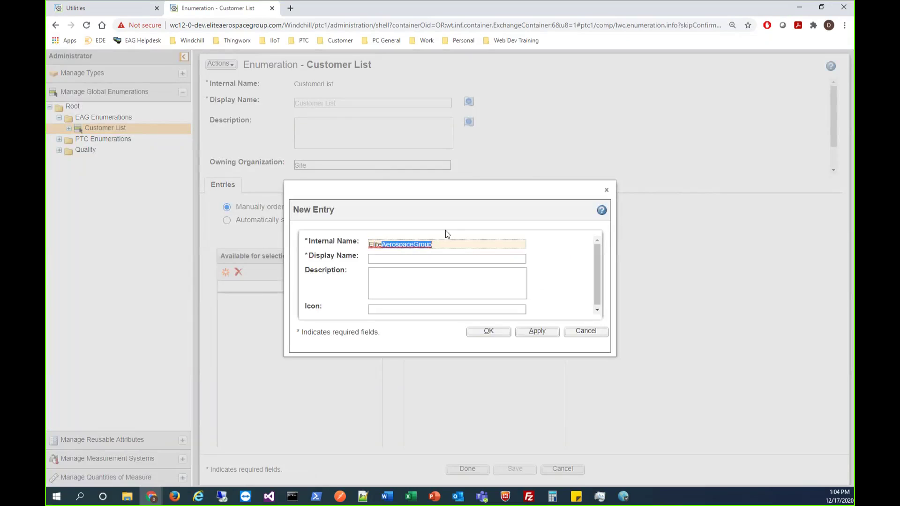
pyautogui.write('Metal')
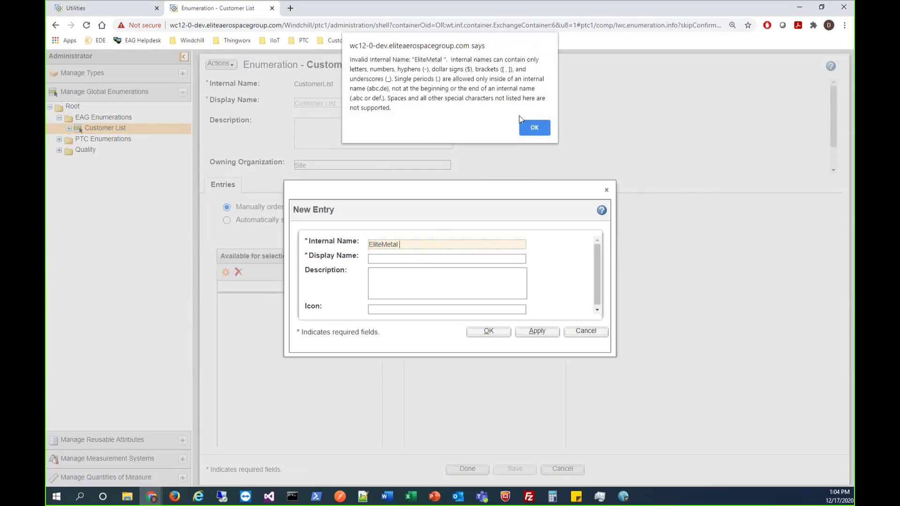
pyautogui.click(534, 128)
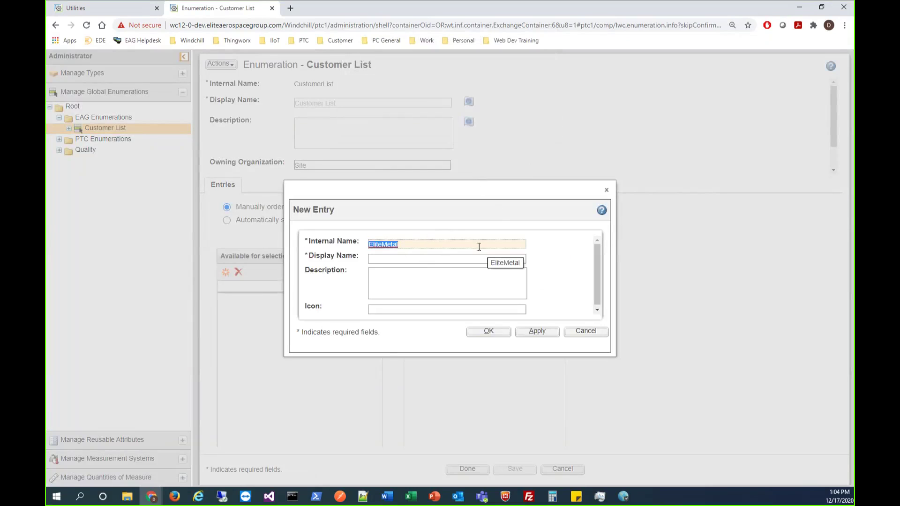
pyautogui.click(479, 247)
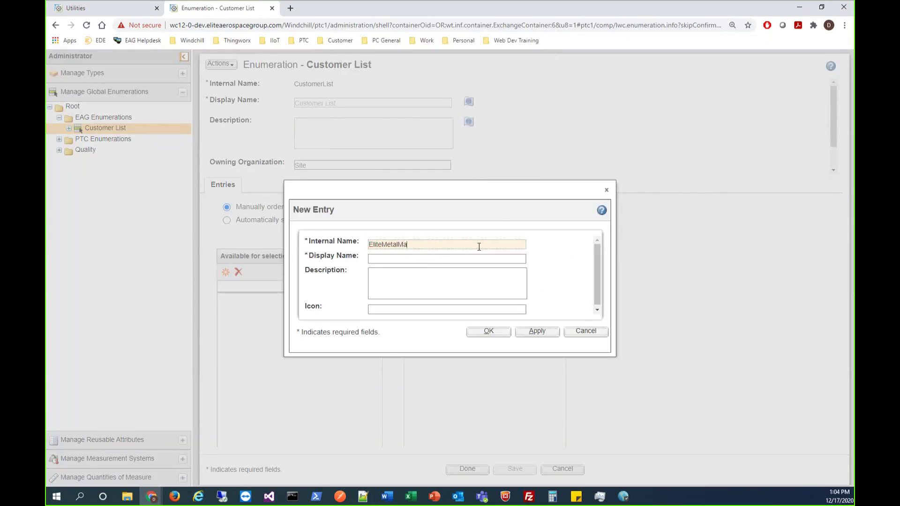
pyautogui.write('Manufacturing')
pyautogui.doubleClick(419, 244)
pyautogui.hotkey('ctrl', 'c')
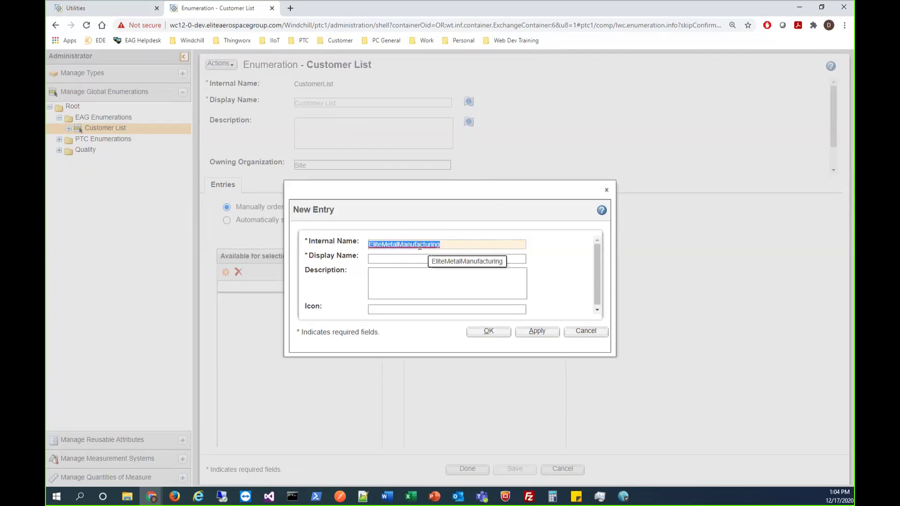
pyautogui.click(411, 259)
pyautogui.hotkey('ctrl', 'v')
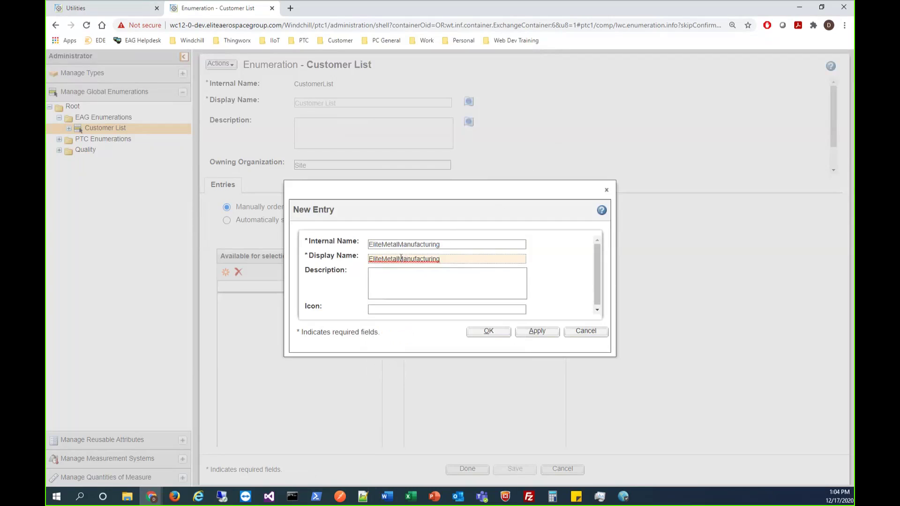
pyautogui.click(400, 261)
pyautogui.click(383, 258)
pyautogui.click(533, 337)
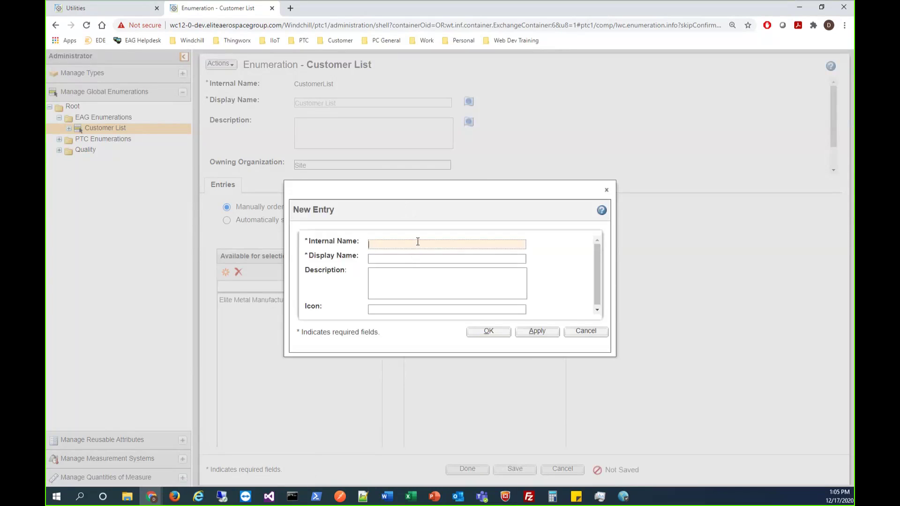
# - Enter a second entry, EliteEngineeringServices, copying it into the display name
pyautogui.write('Elite')
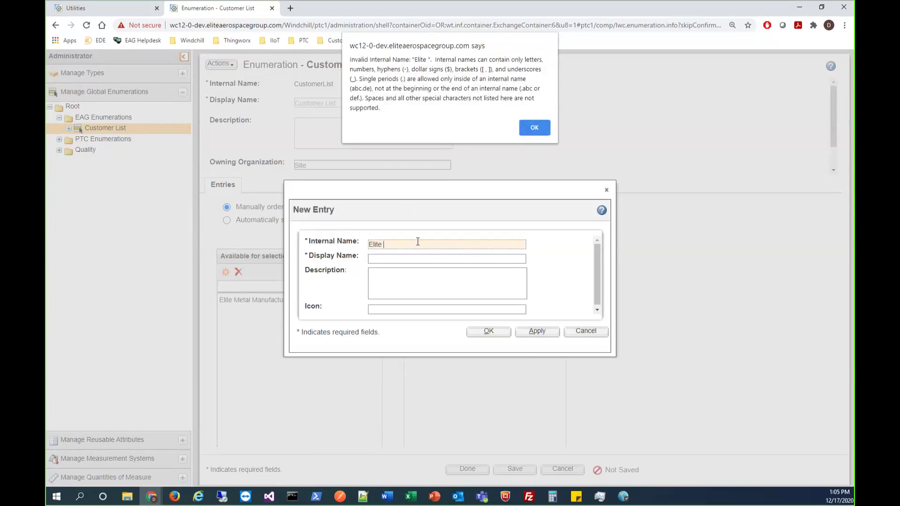
pyautogui.press('Return')
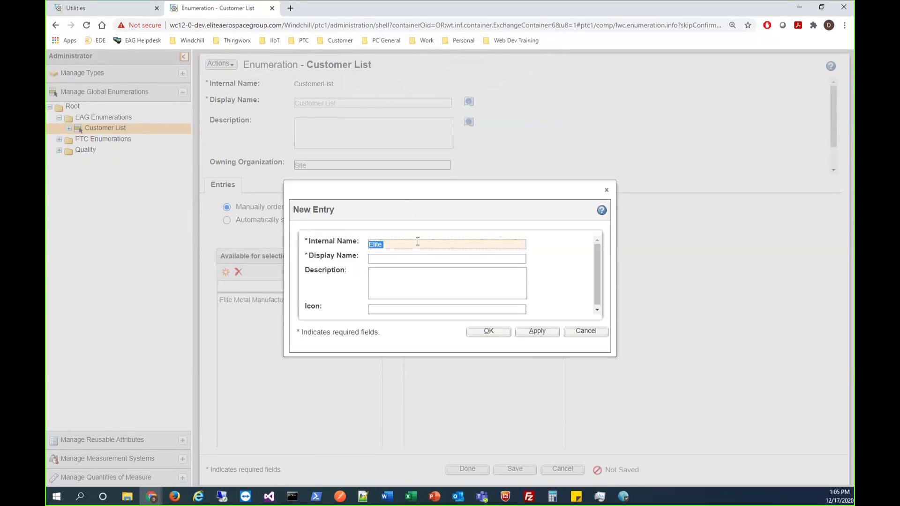
pyautogui.write('EliteEngineeringServices')
pyautogui.hotkey('ctrl', 'a')
pyautogui.hotkey('ctrl', 'c')
pyautogui.click(406, 258)
pyautogui.hotkey('ctrl', 'v')
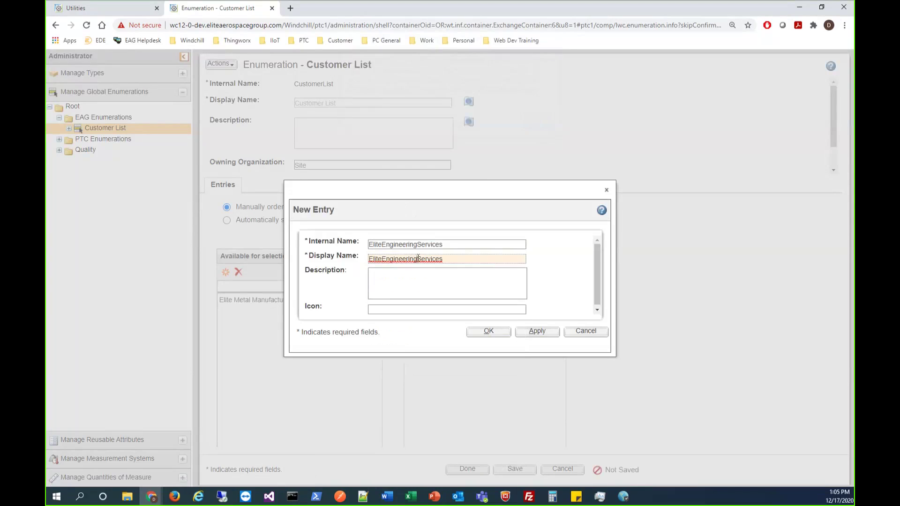
pyautogui.click(418, 259)
# - Add Elite Engineering Services, place it first, enable automatic sorting, and save Customer List
pyautogui.click(382, 258)
pyautogui.click(489, 333)
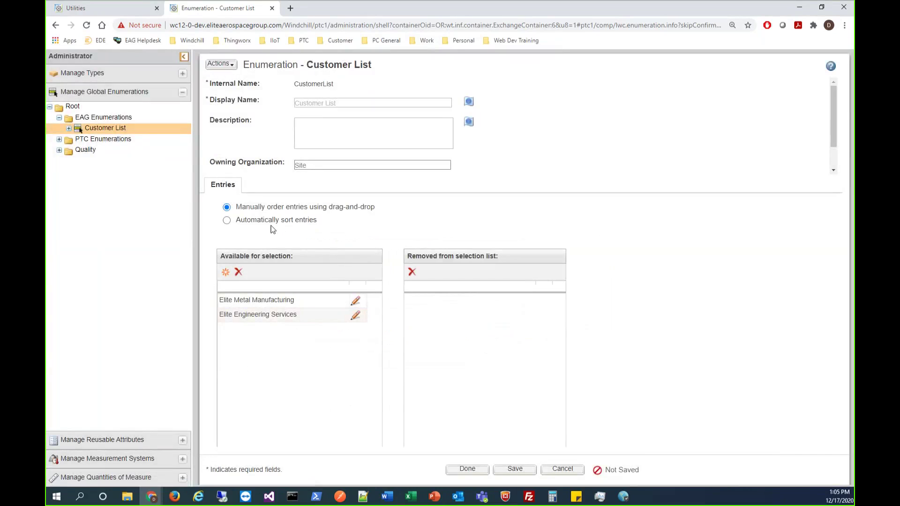
pyautogui.moveTo(260, 300); pyautogui.dragTo(257, 324)
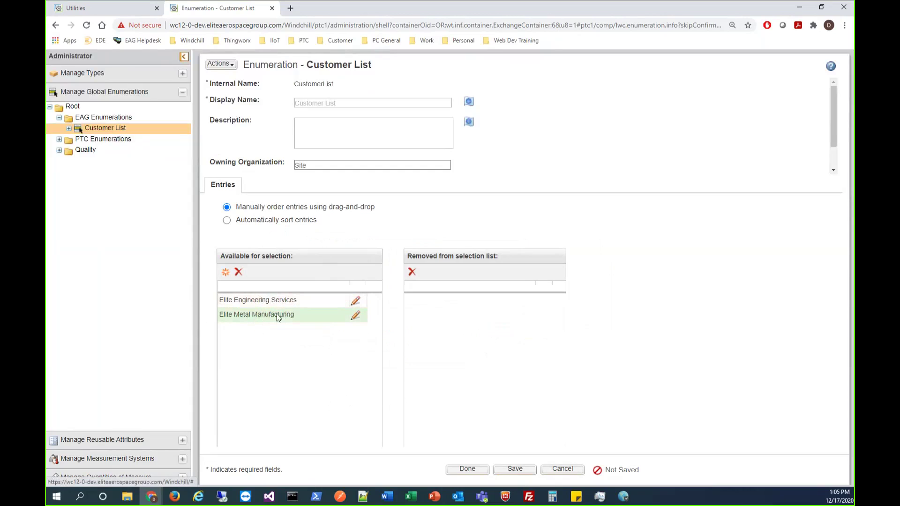
pyautogui.click(226, 221)
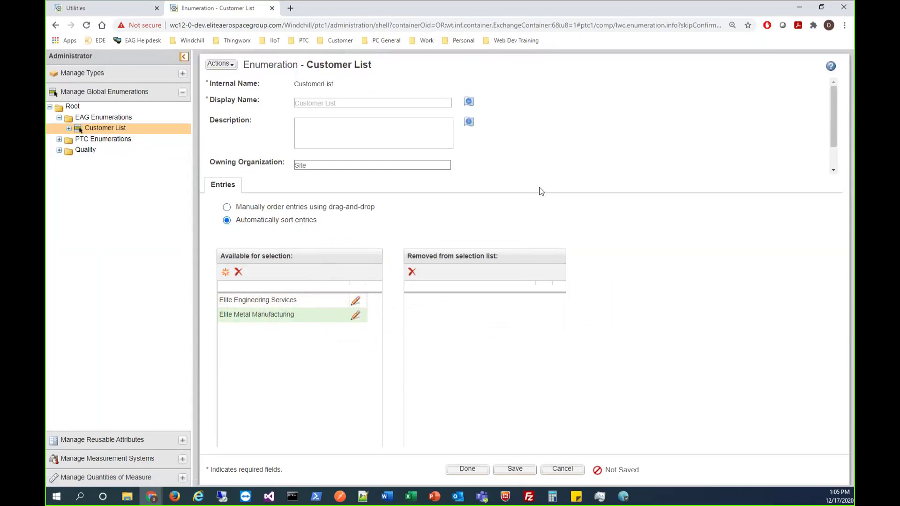
pyautogui.click(469, 470)
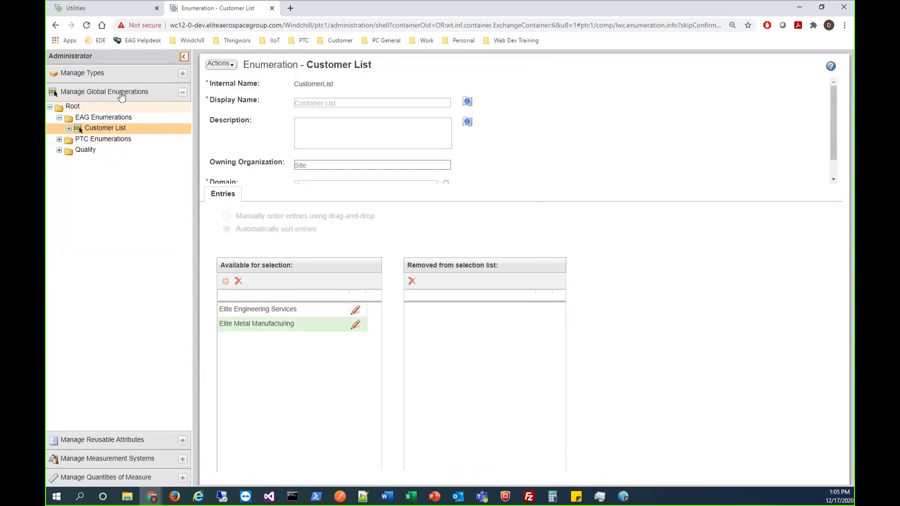
# - Put Customer Document into edit mode and show Customer Name's constraints: String Length 0–500, Single-Valued
pyautogui.click(117, 74)
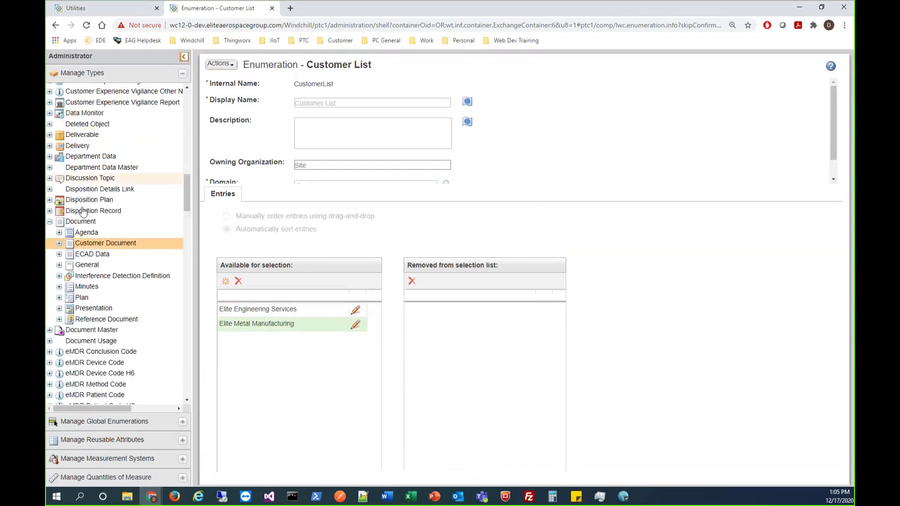
pyautogui.click(98, 244)
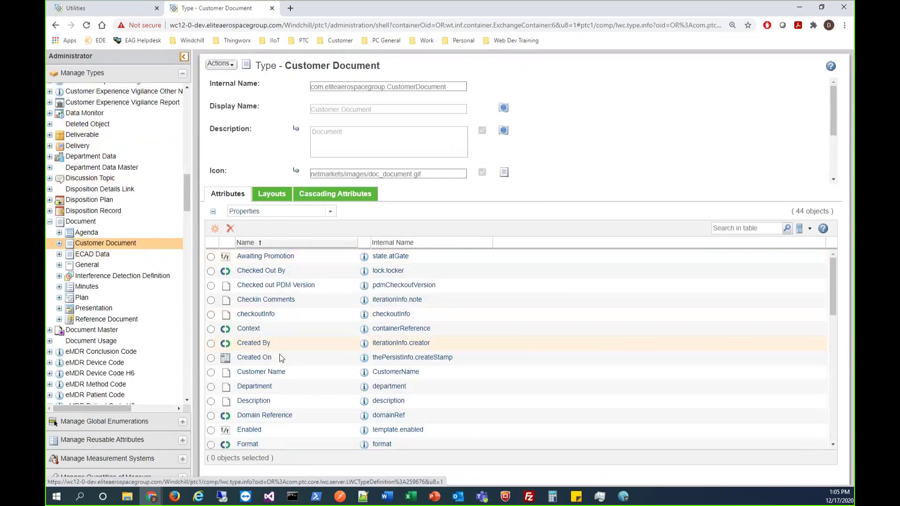
pyautogui.click(407, 376)
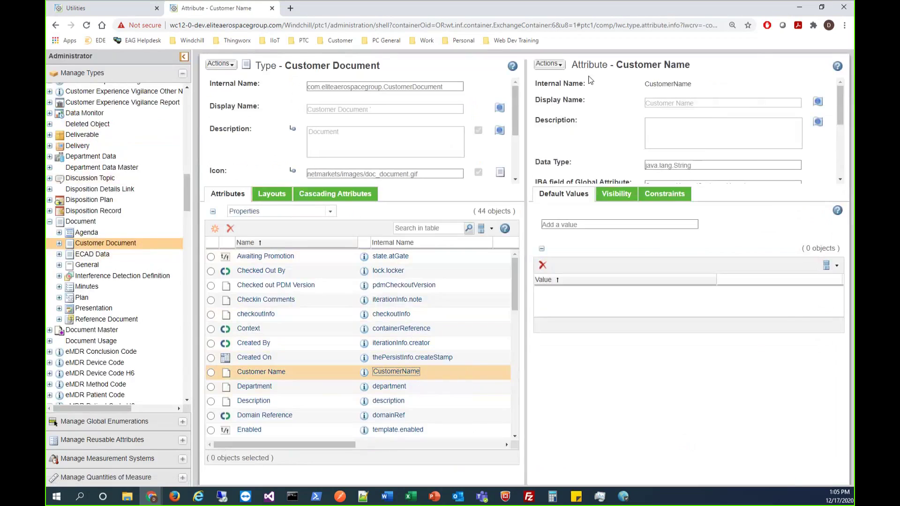
pyautogui.click(220, 65)
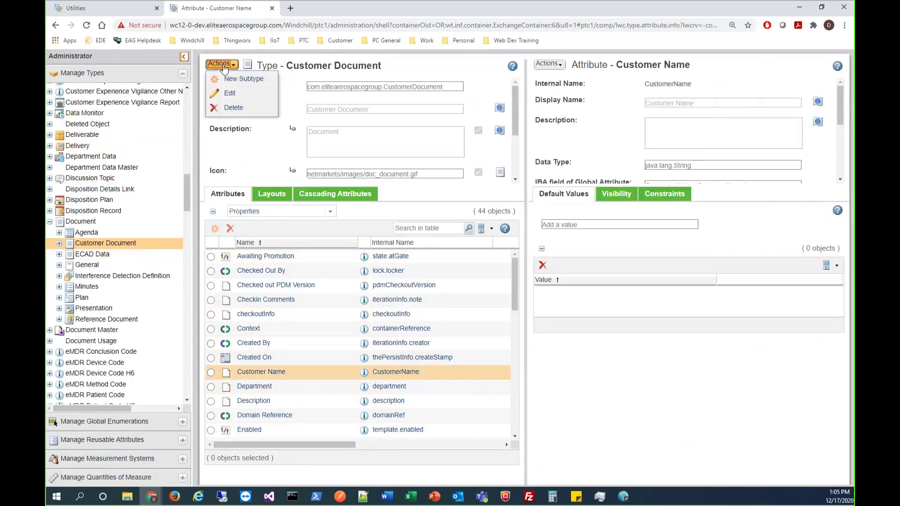
pyautogui.click(231, 94)
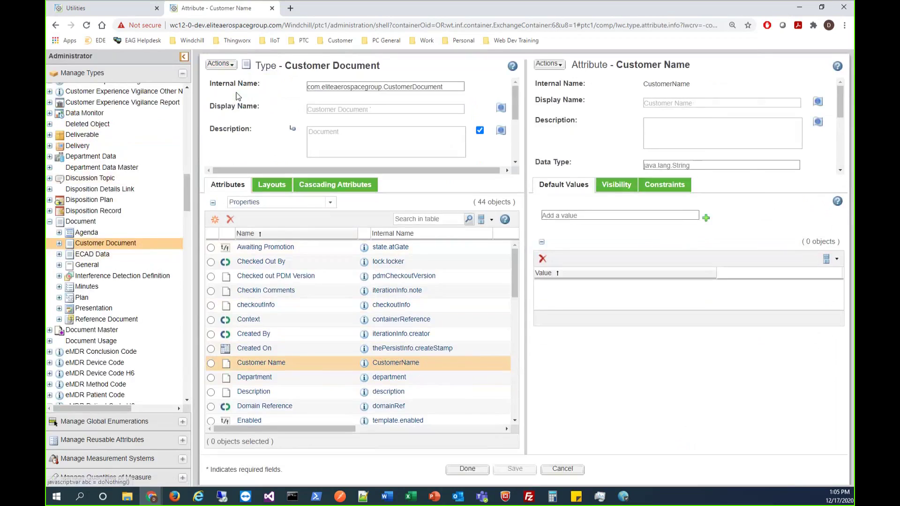
pyautogui.click(668, 185)
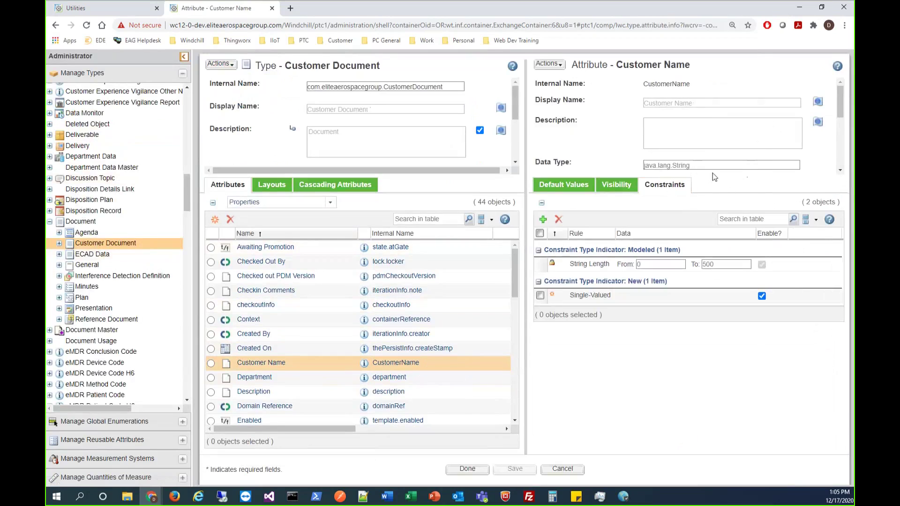
# - Create new Enumerated Value List and Required constraints on the Customer Name attribute
pyautogui.click(542, 220)
pyautogui.moveTo(454, 168); pyautogui.dragTo(418, 161)
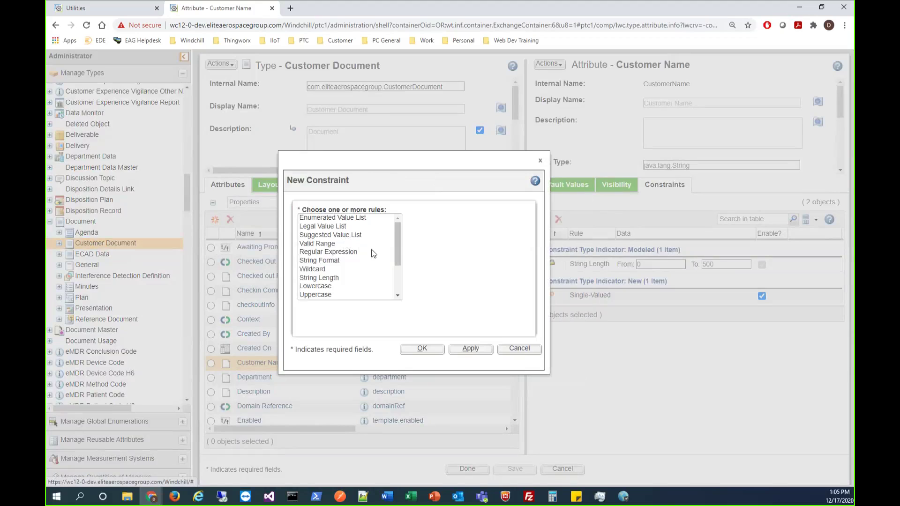
pyautogui.click(352, 220)
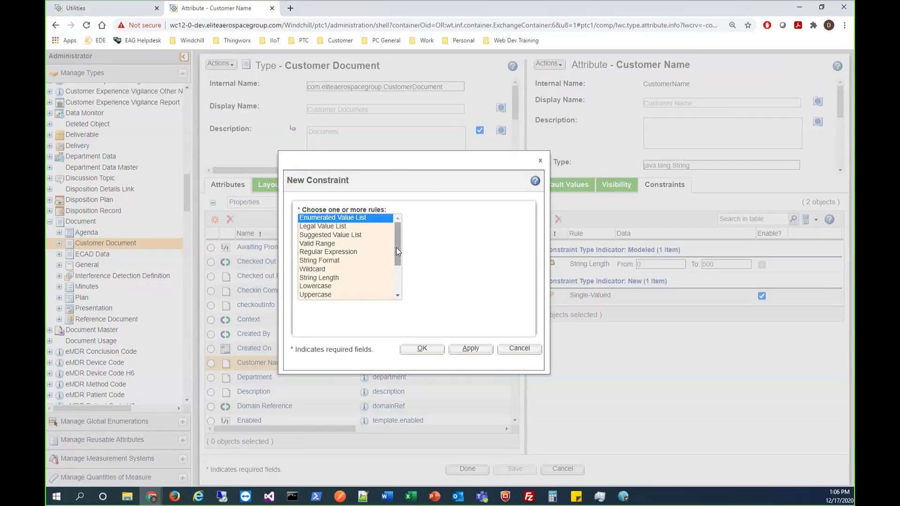
pyautogui.moveTo(396, 252); pyautogui.dragTo(397, 287)
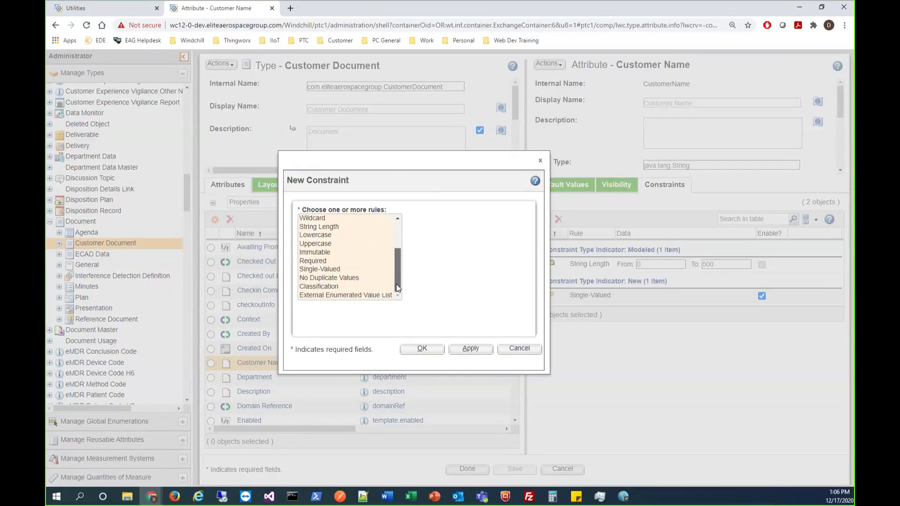
pyautogui.click(319, 261)
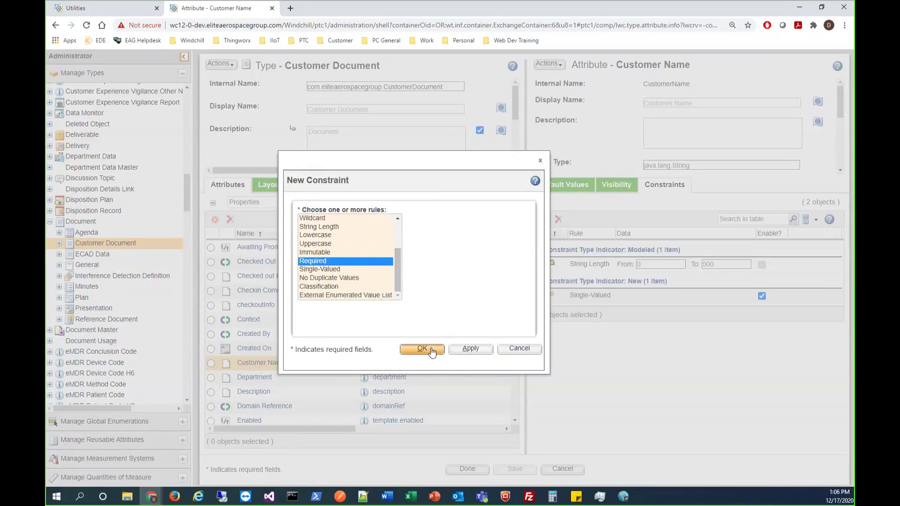
pyautogui.click(430, 349)
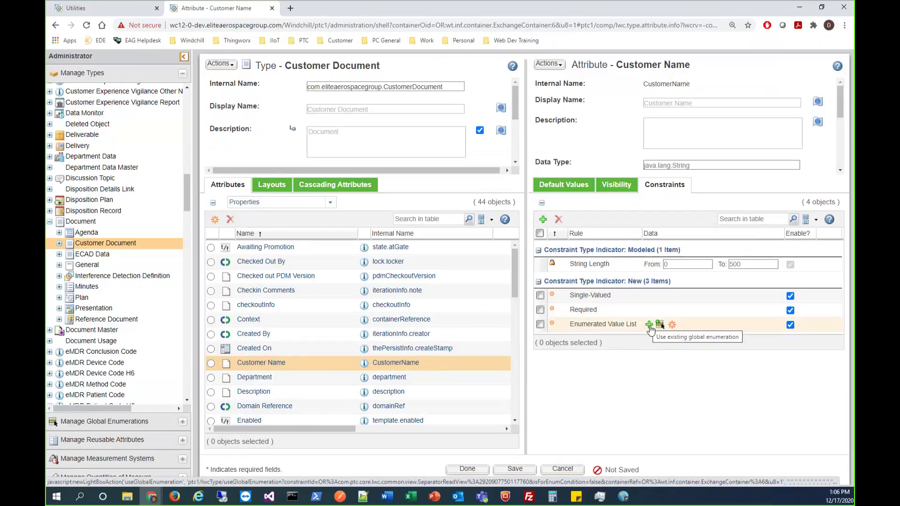
# - Base the Enumerated Value List on the existing Customer List global enumeration and save the edits
pyautogui.click(648, 324)
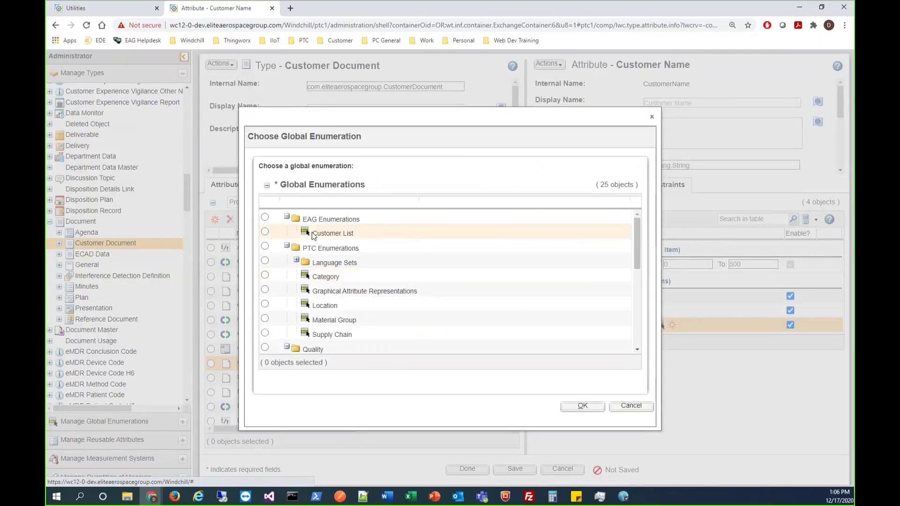
pyautogui.click(265, 231)
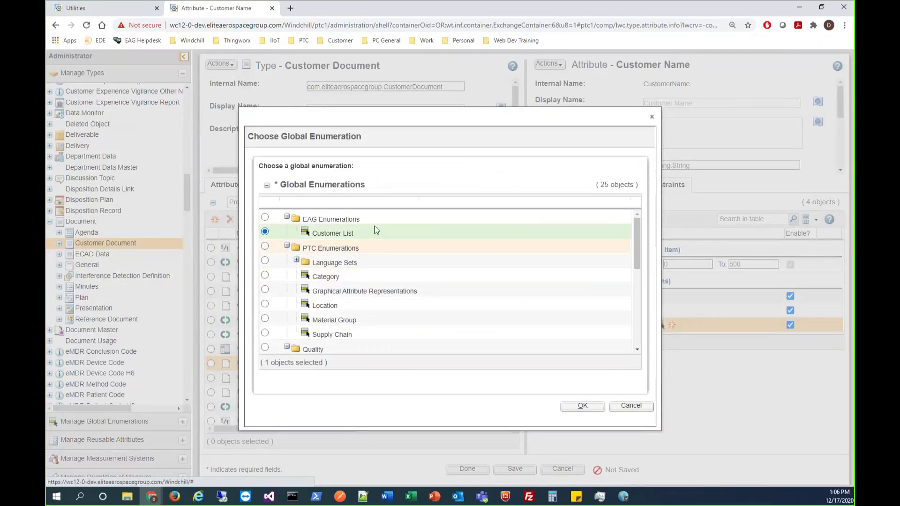
pyautogui.click(570, 404)
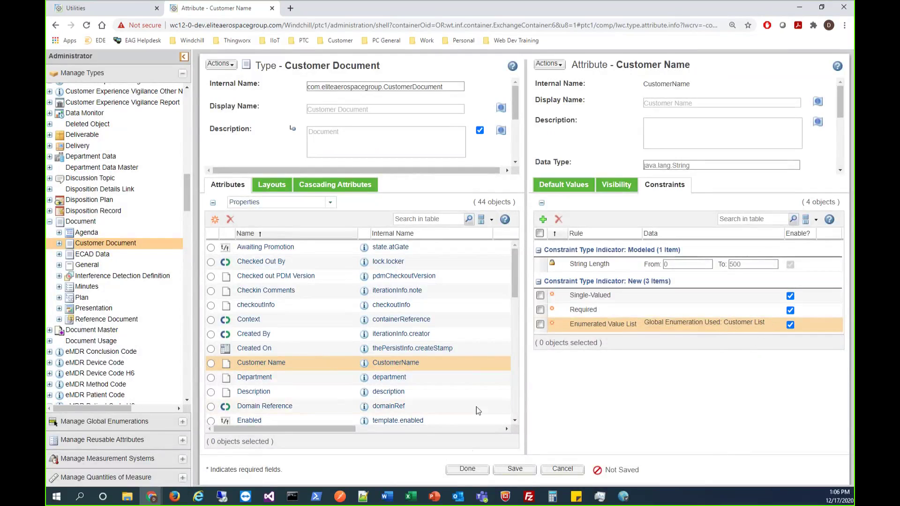
pyautogui.click(464, 470)
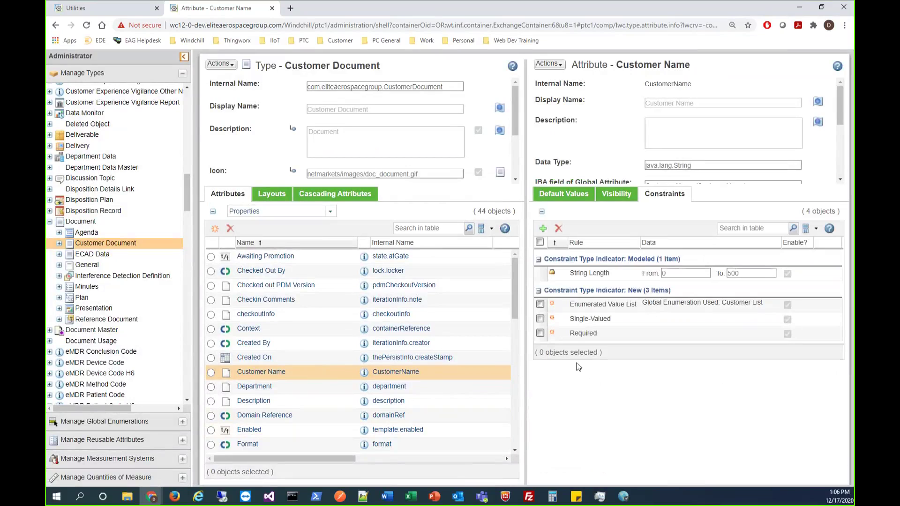
# - Open the Sandbox product's Folders from Utilities > Products and launch New Document there
pyautogui.click(99, 12)
pyautogui.click(99, 112)
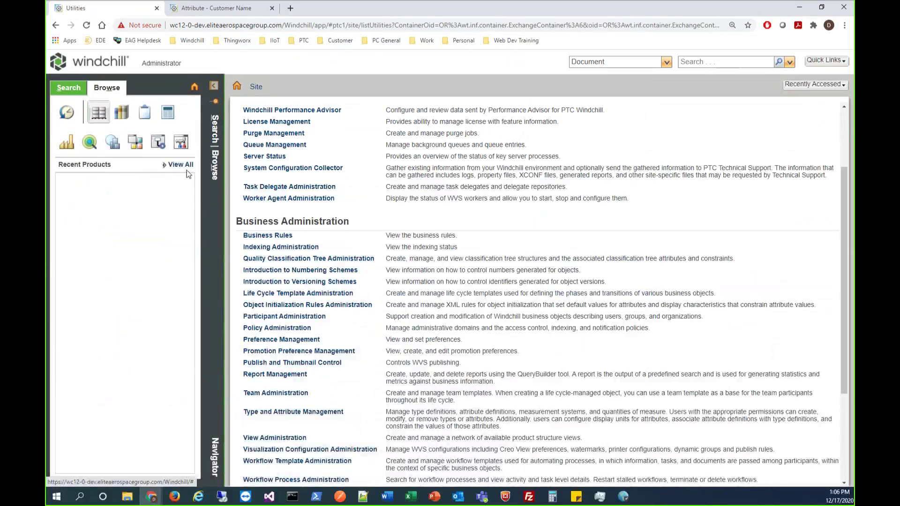
pyautogui.click(180, 164)
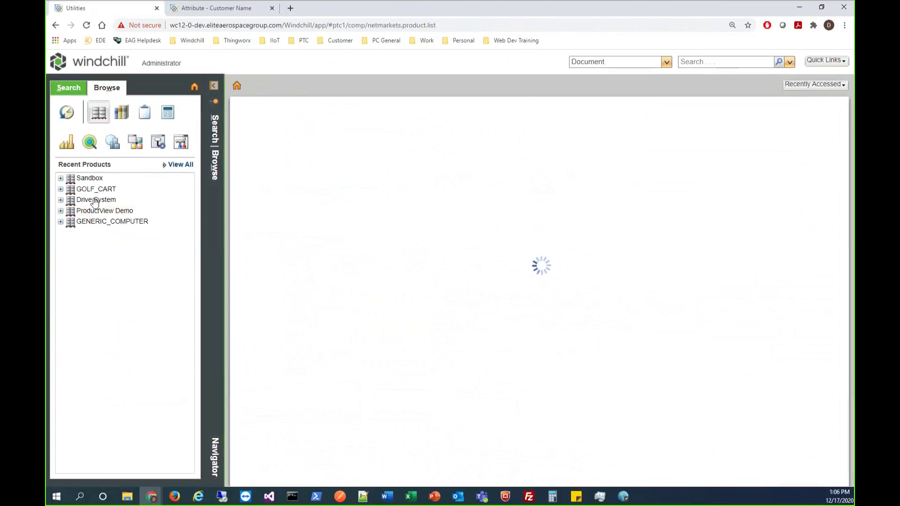
pyautogui.click(89, 179)
pyautogui.click(104, 203)
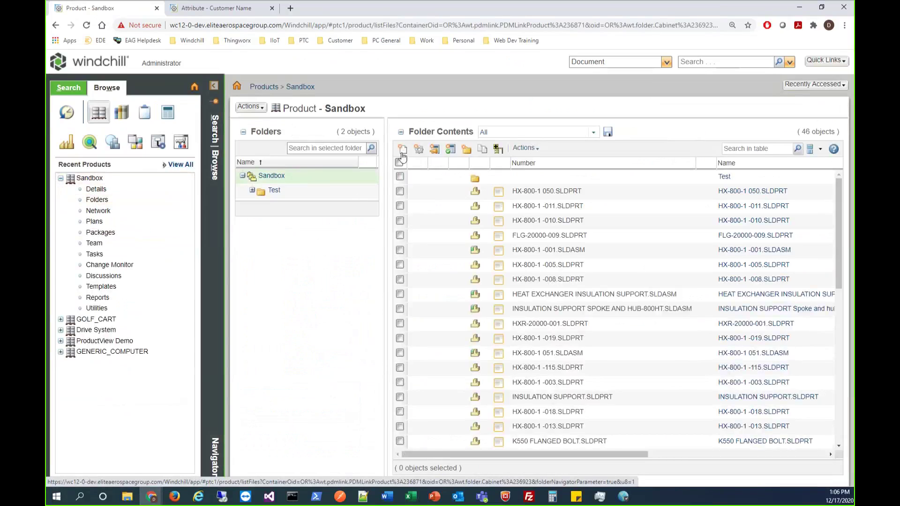
pyautogui.click(402, 149)
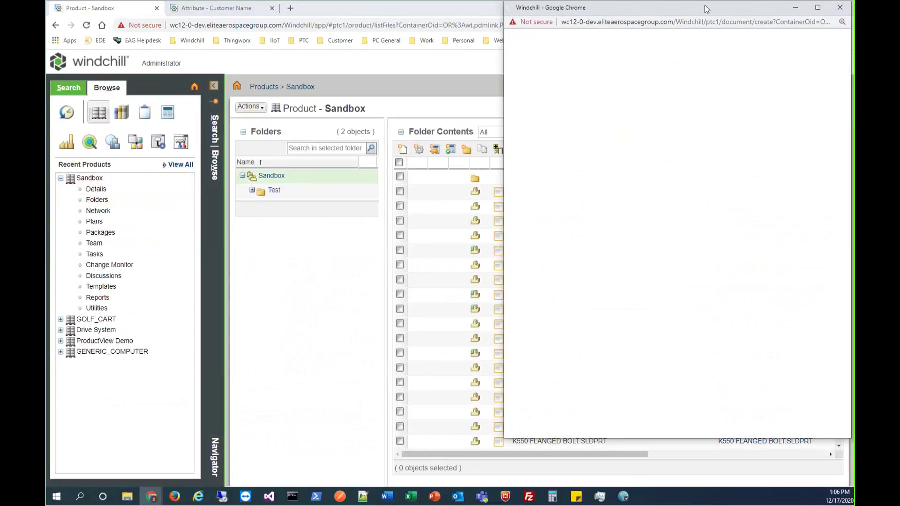
# - Center the New Document window and set its type to Customer Document
pyautogui.moveTo(704, 5); pyautogui.dragTo(473, 57)
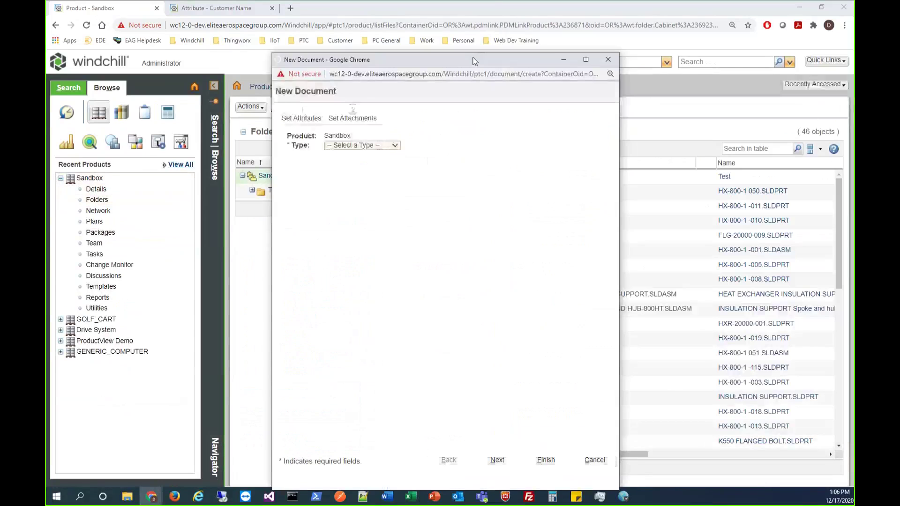
pyautogui.click(396, 148)
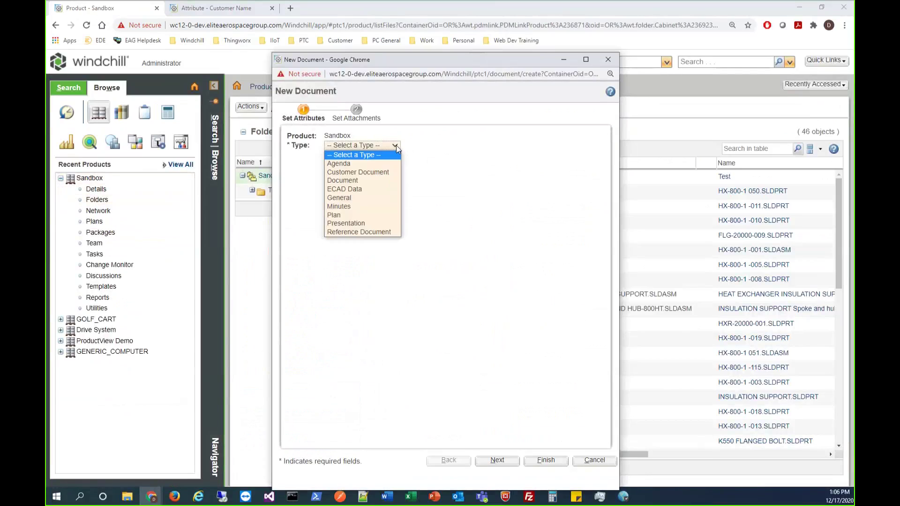
pyautogui.click(358, 172)
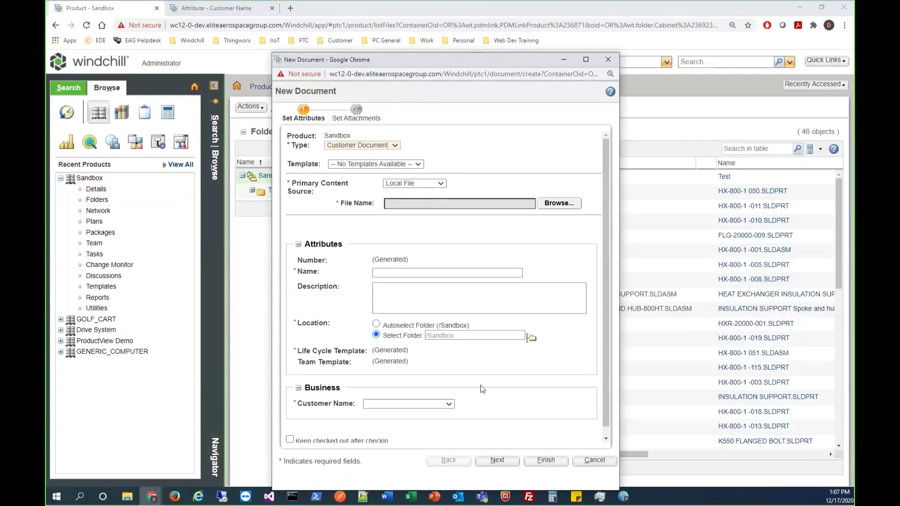
# - Check the required Customer Name dropdown's choices and close it without selecting
pyautogui.click(299, 400)
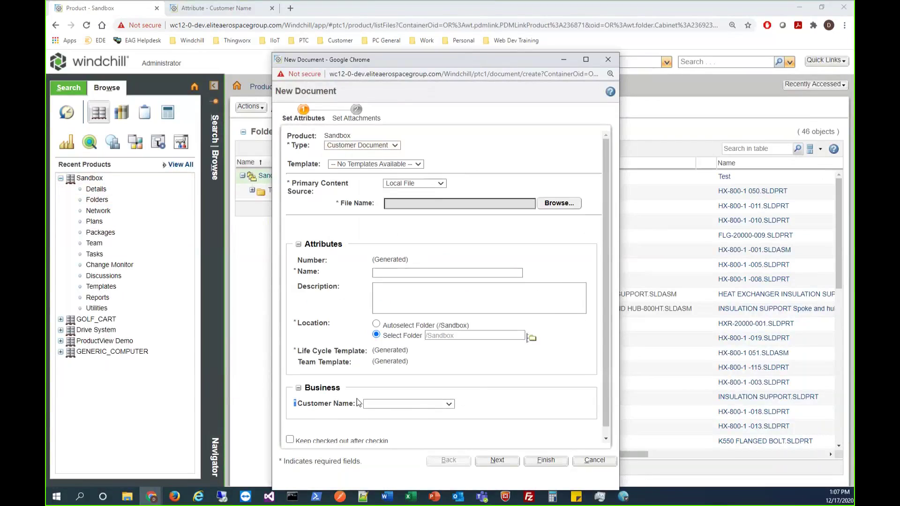
pyautogui.click(449, 404)
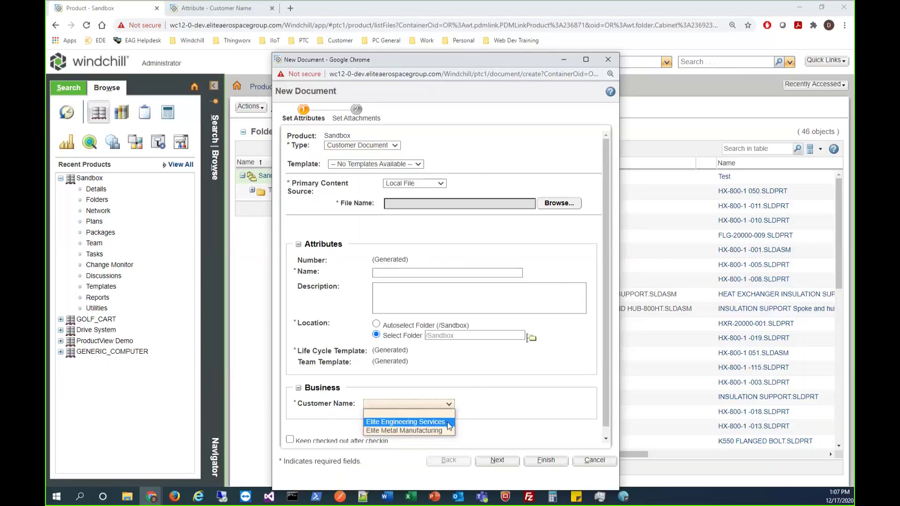
pyautogui.click(480, 390)
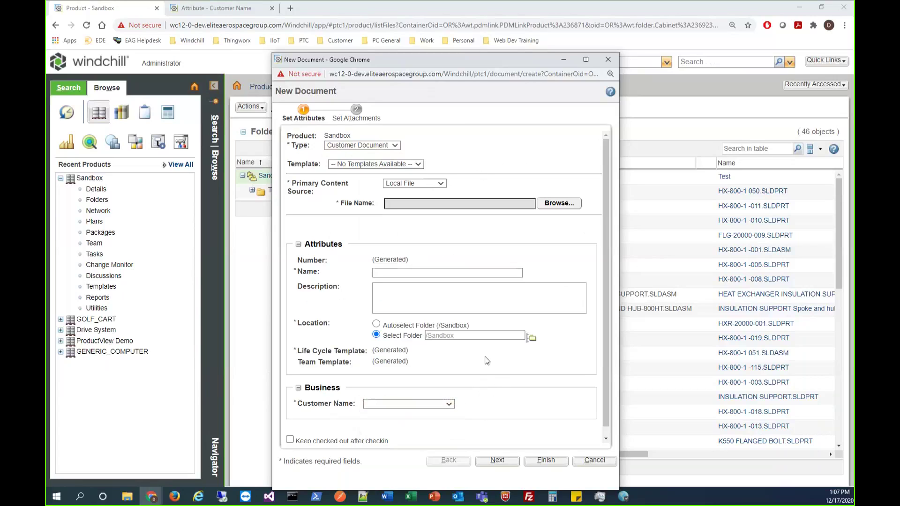